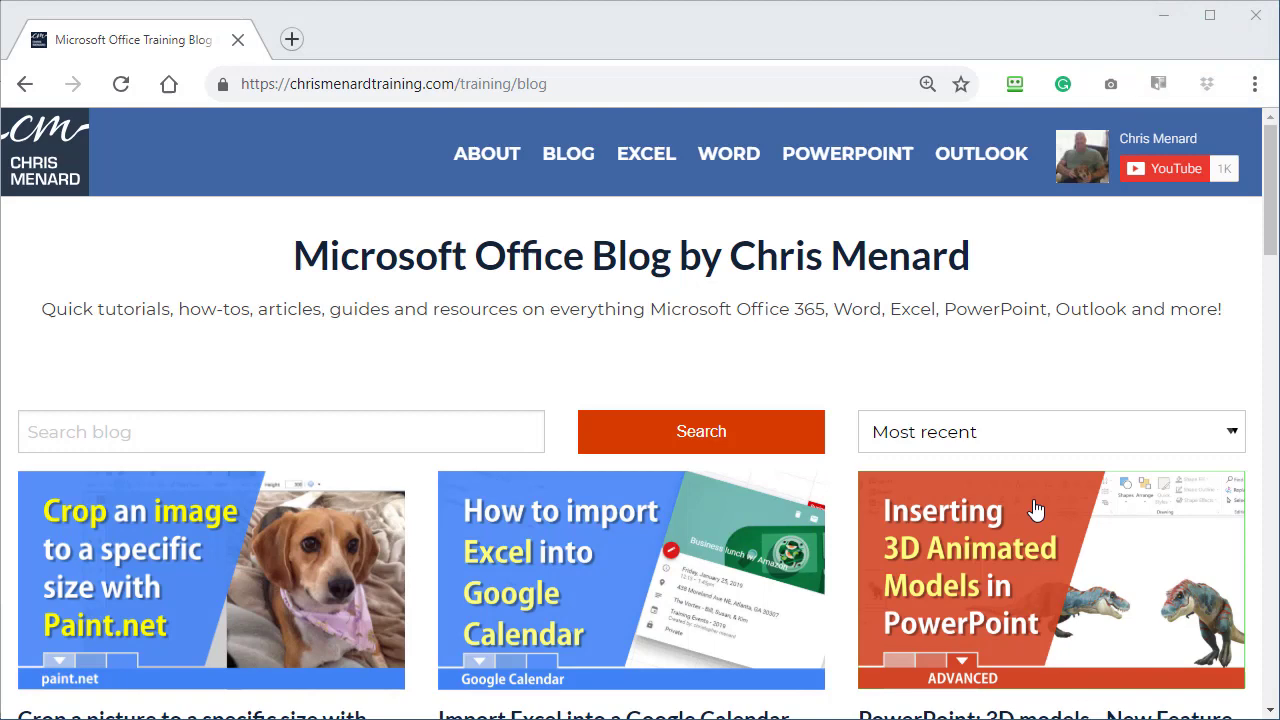
# Put gmail.com in Chrome's address bar and start a Snagit screen capture.
pyautogui.click(380, 84)
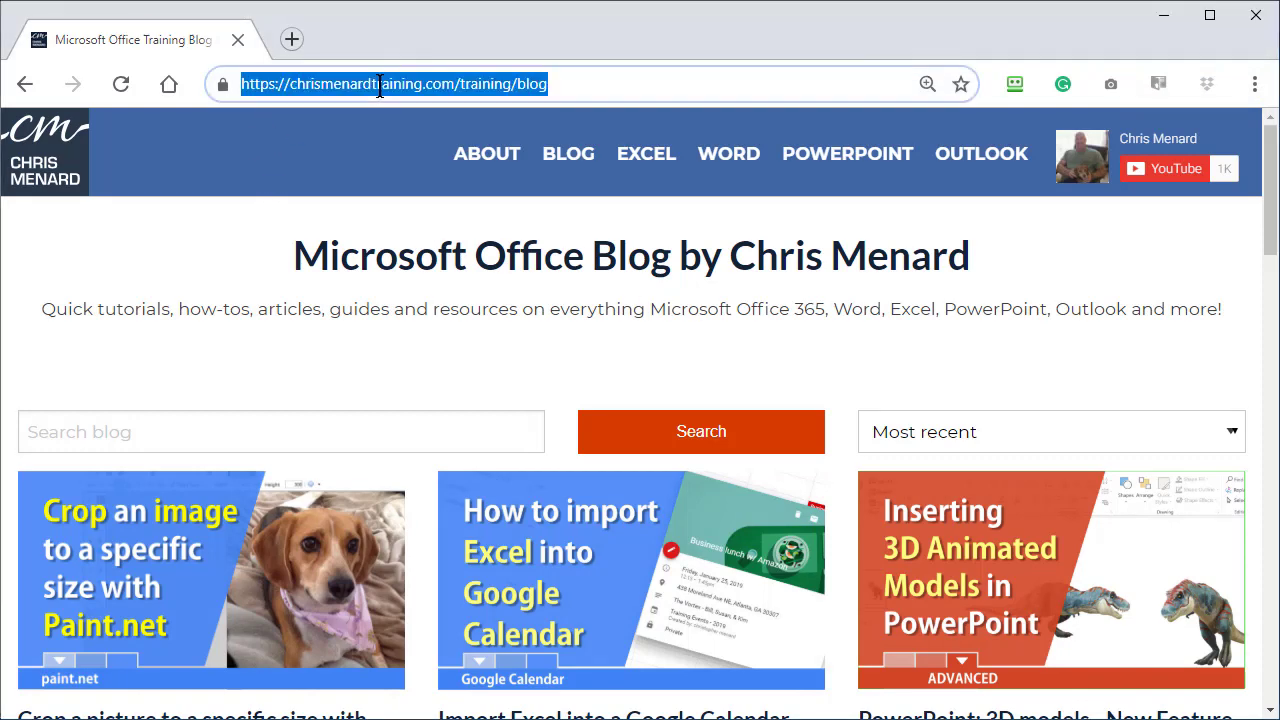
pyautogui.write('gmail.co')
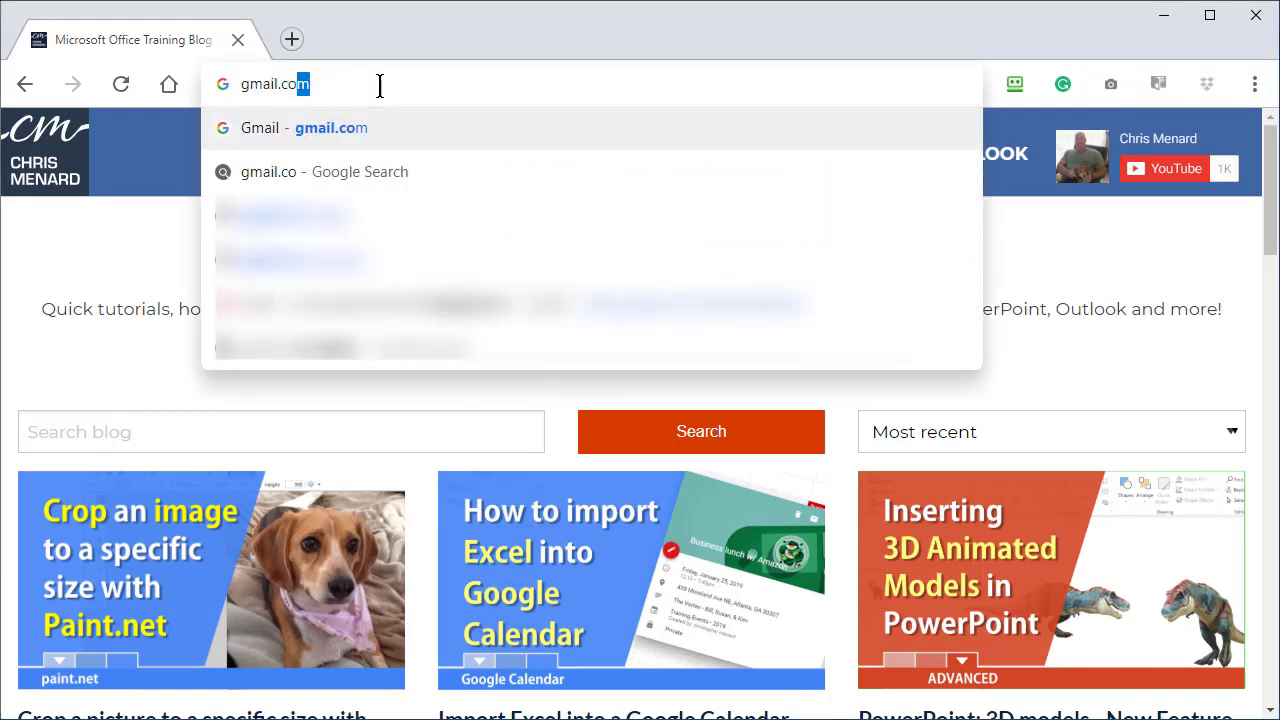
pyautogui.write('m')
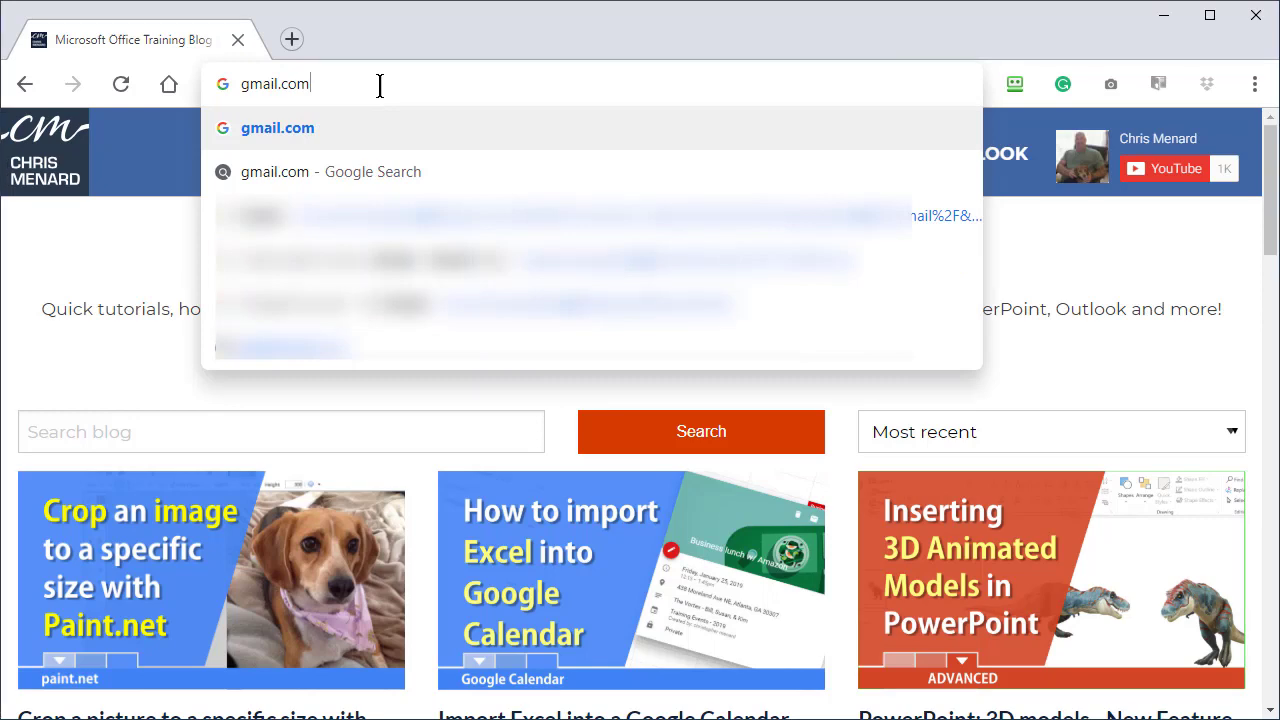
pyautogui.press('Print')
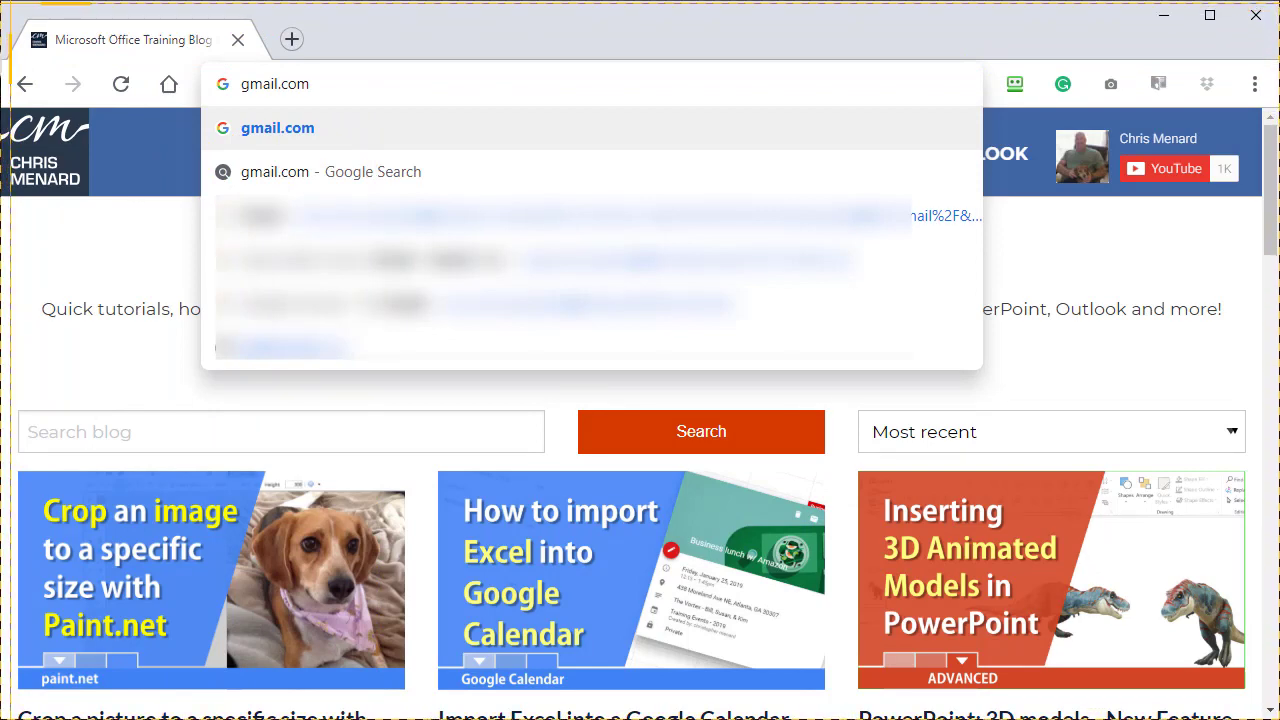
# Capture the 414 x 108 px browser tab and gmail.com address region, then check the recent-captures tray.
pyautogui.moveTo(8, 4)
pyautogui.mouseDown()
pyautogui.moveTo(431, 108)
pyautogui.moveTo(421, 111)
pyautogui.mouseUp()
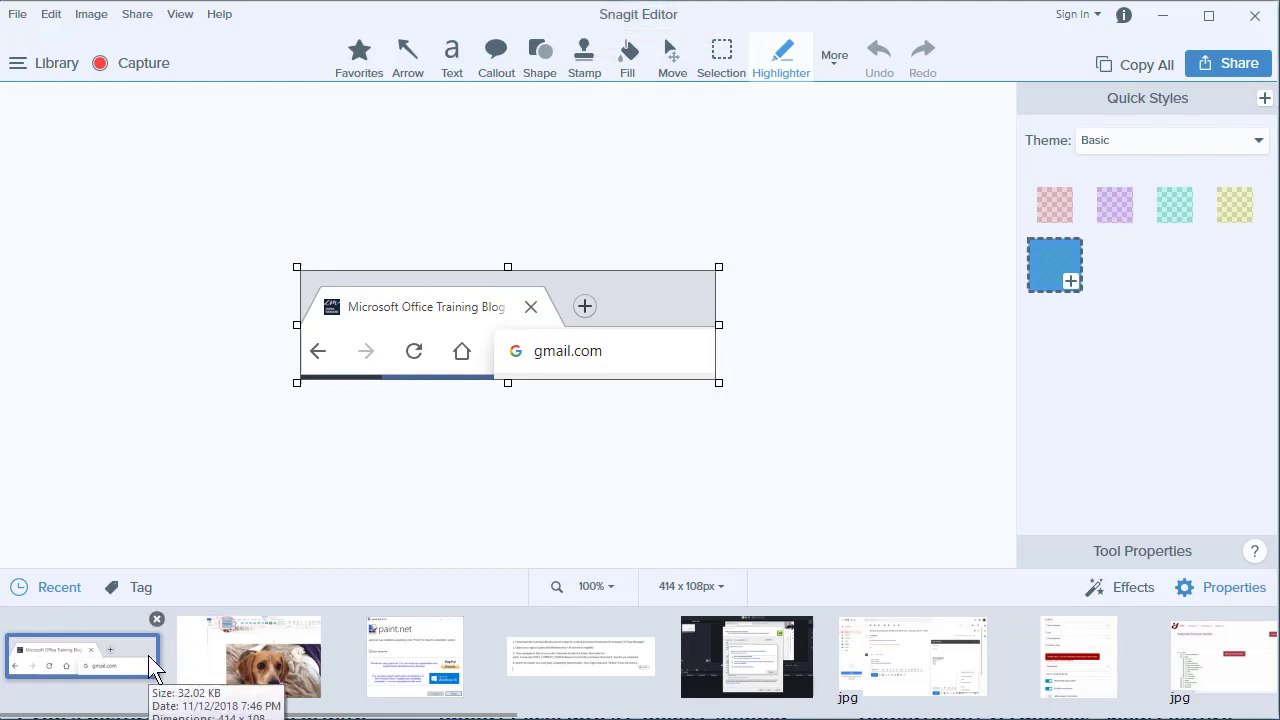
pyautogui.click(62, 594)
pyautogui.click(57, 697)
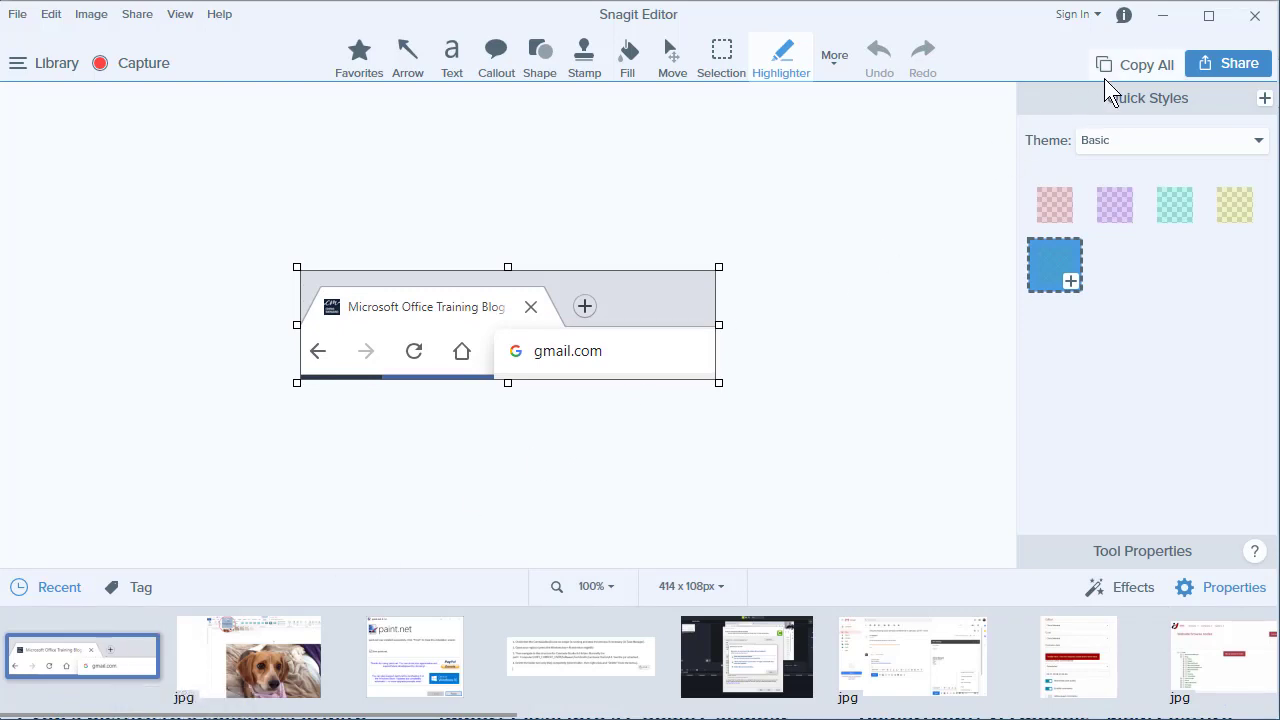
# Return to Chrome and load gmail.com to reach the Google sign-in page.
pyautogui.click(1163, 18)
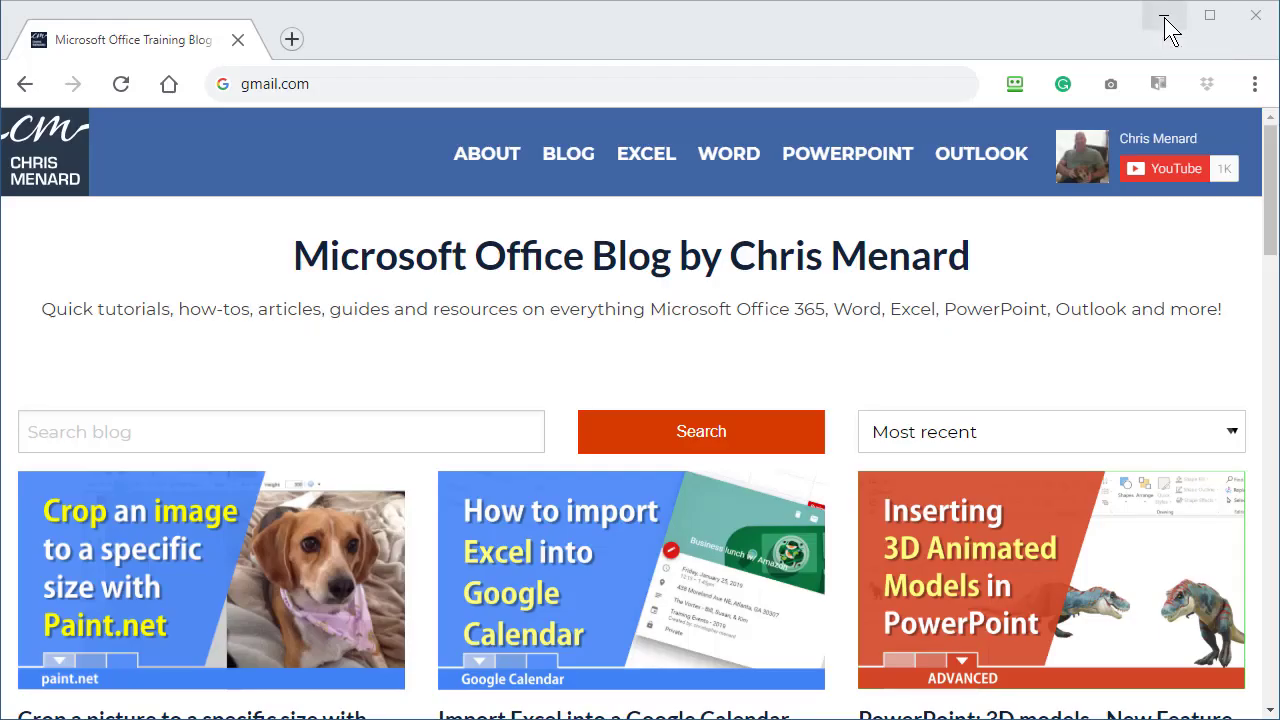
pyautogui.click(384, 92)
pyautogui.press('Return')
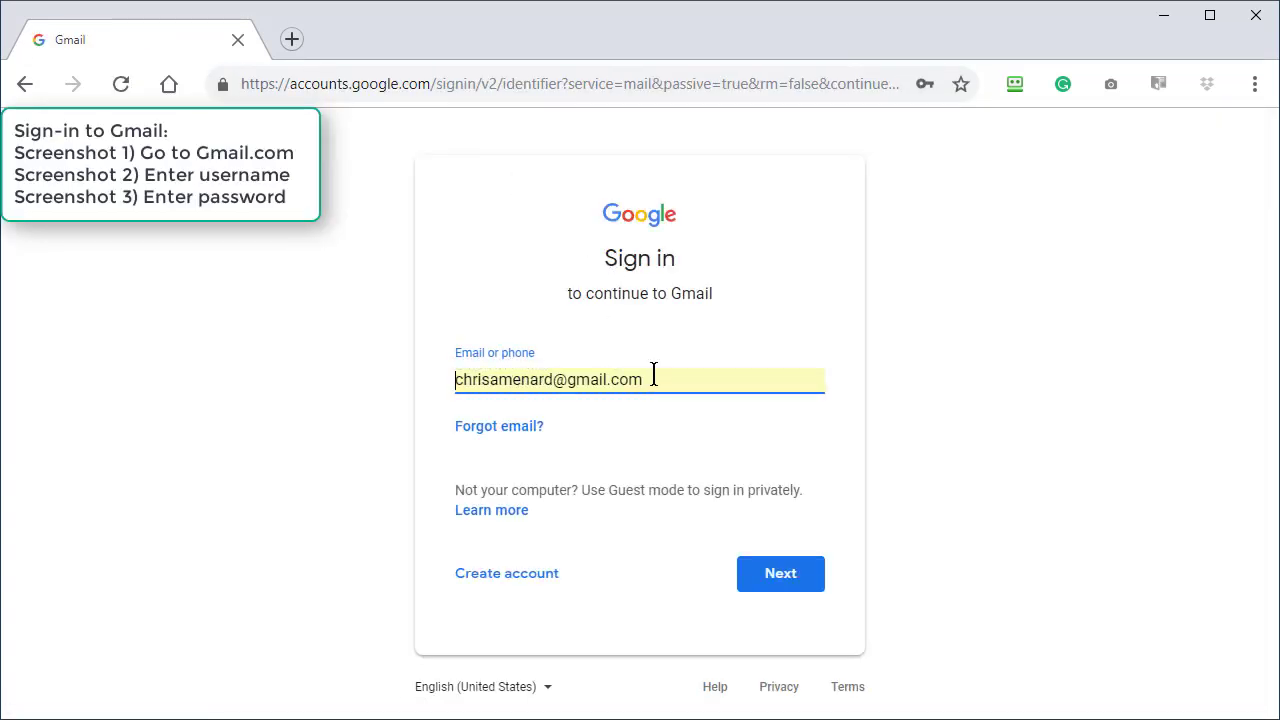
# Clear the prefilled email so the sign-in field is empty.
pyautogui.click(653, 375)
pyautogui.hotkey('ctrl', 'a')
pyautogui.press('BackSpace')
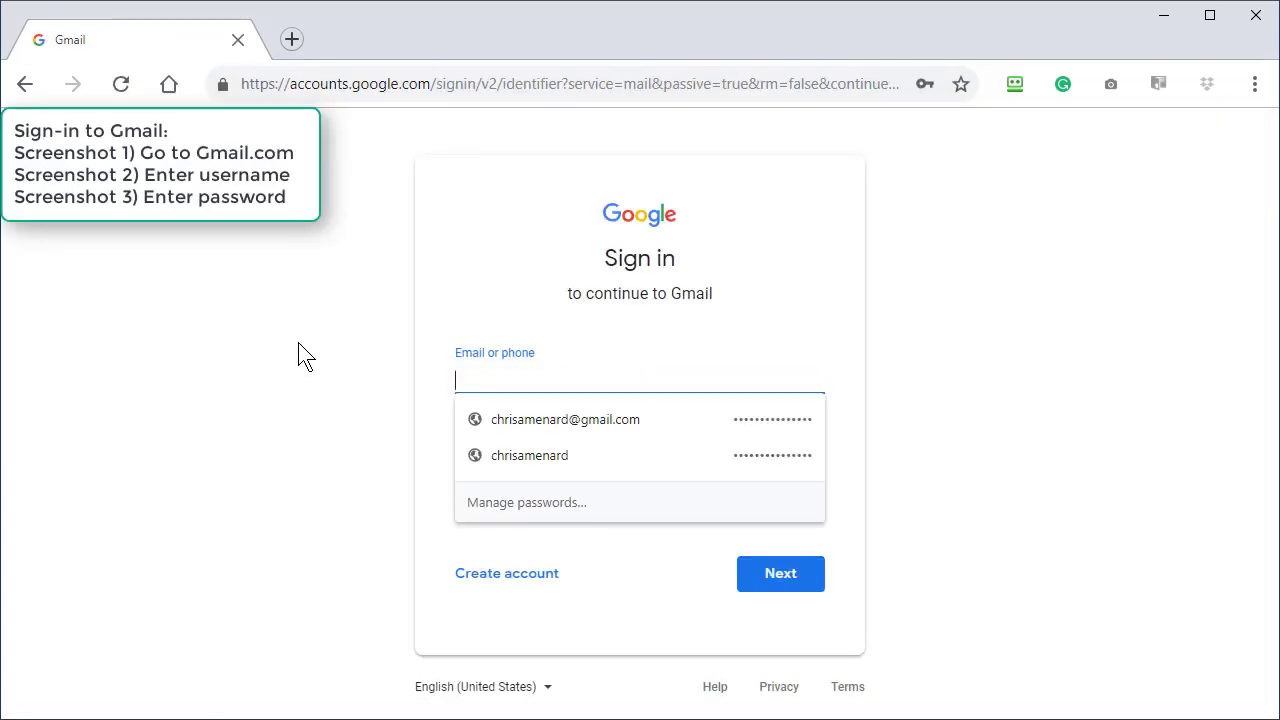
pyautogui.click(1165, 360)
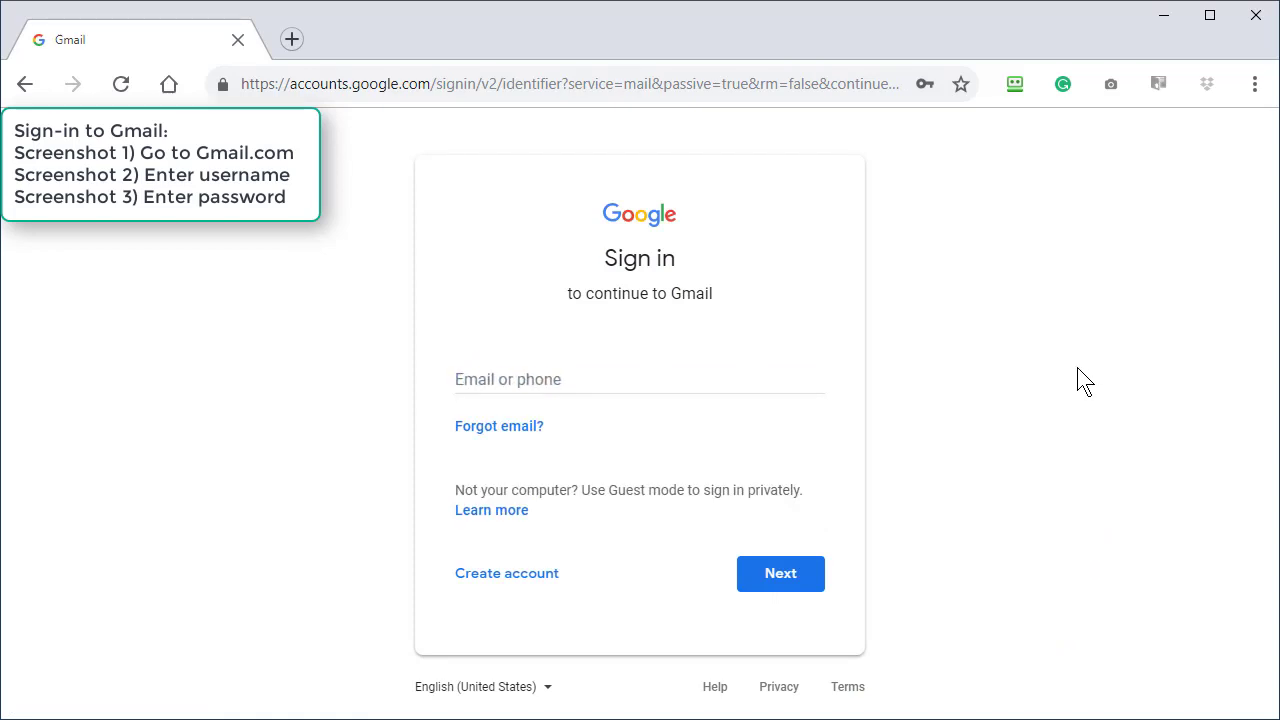
# Capture the 452 x 506 px Google sign-in card with its empty email field.
pyautogui.press('Print')
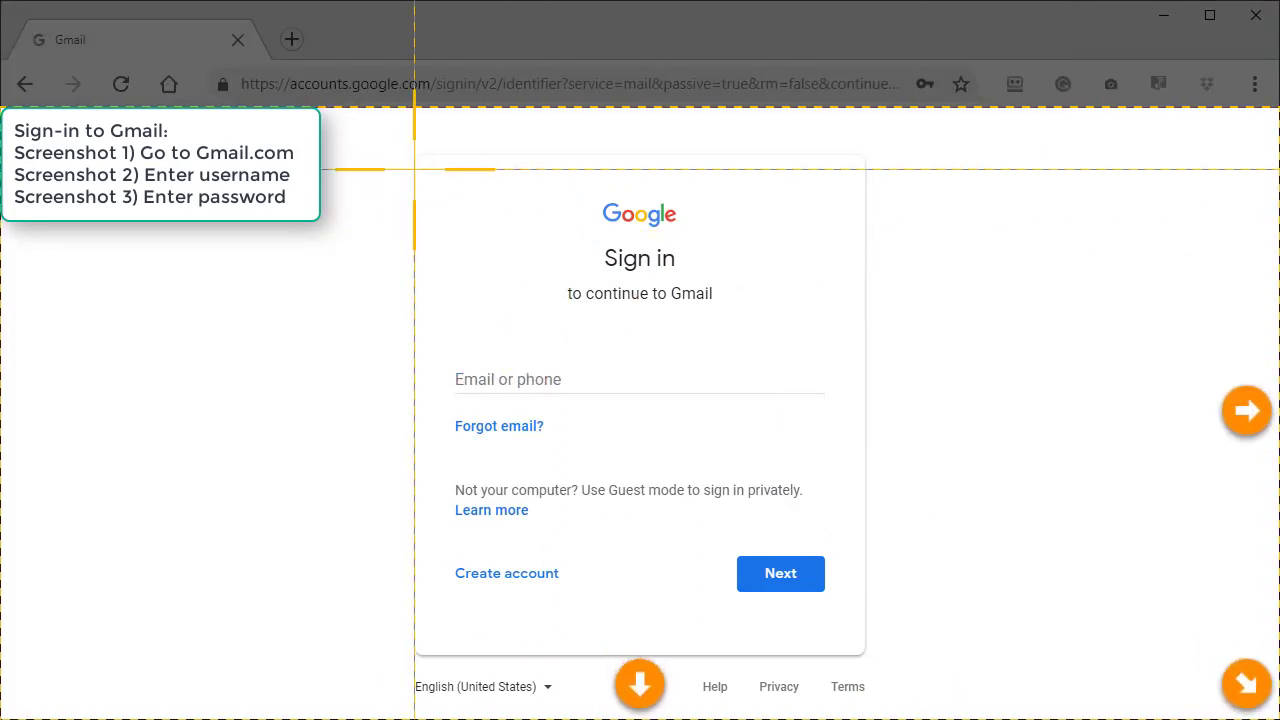
pyautogui.moveTo(414, 151); pyautogui.dragTo(871, 653)
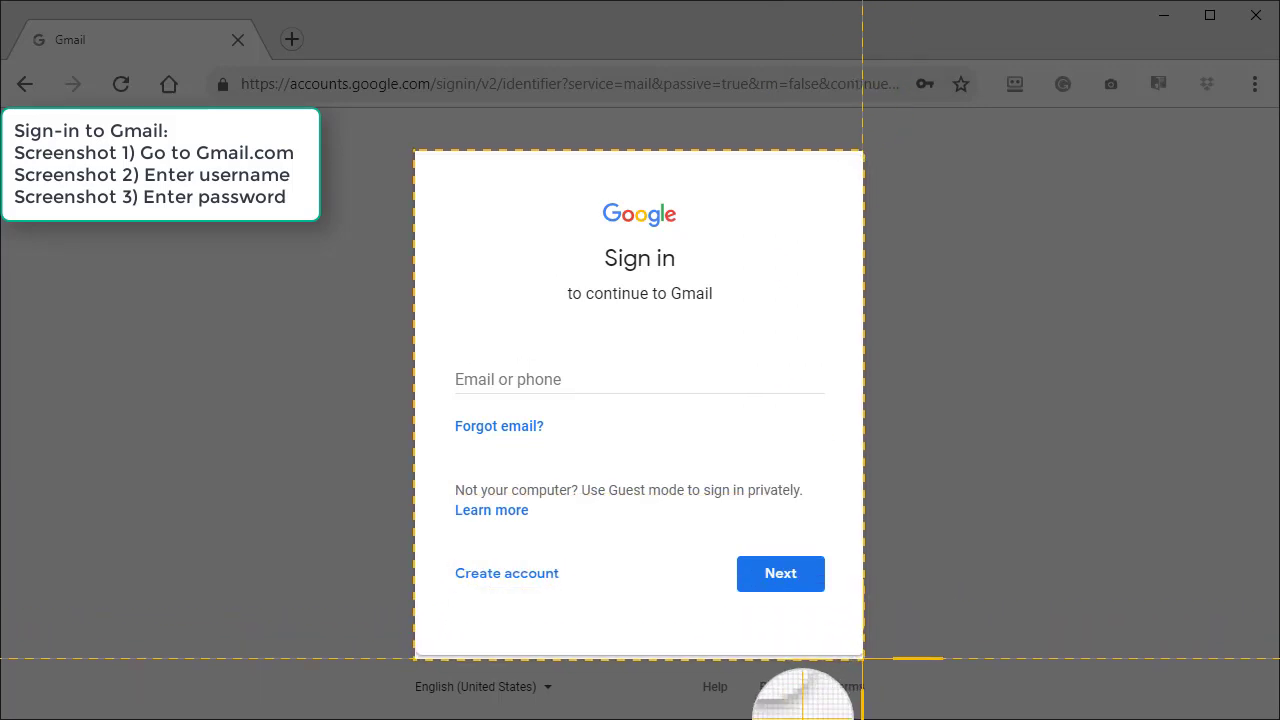
pyautogui.moveTo(871, 653); pyautogui.dragTo(866, 655)
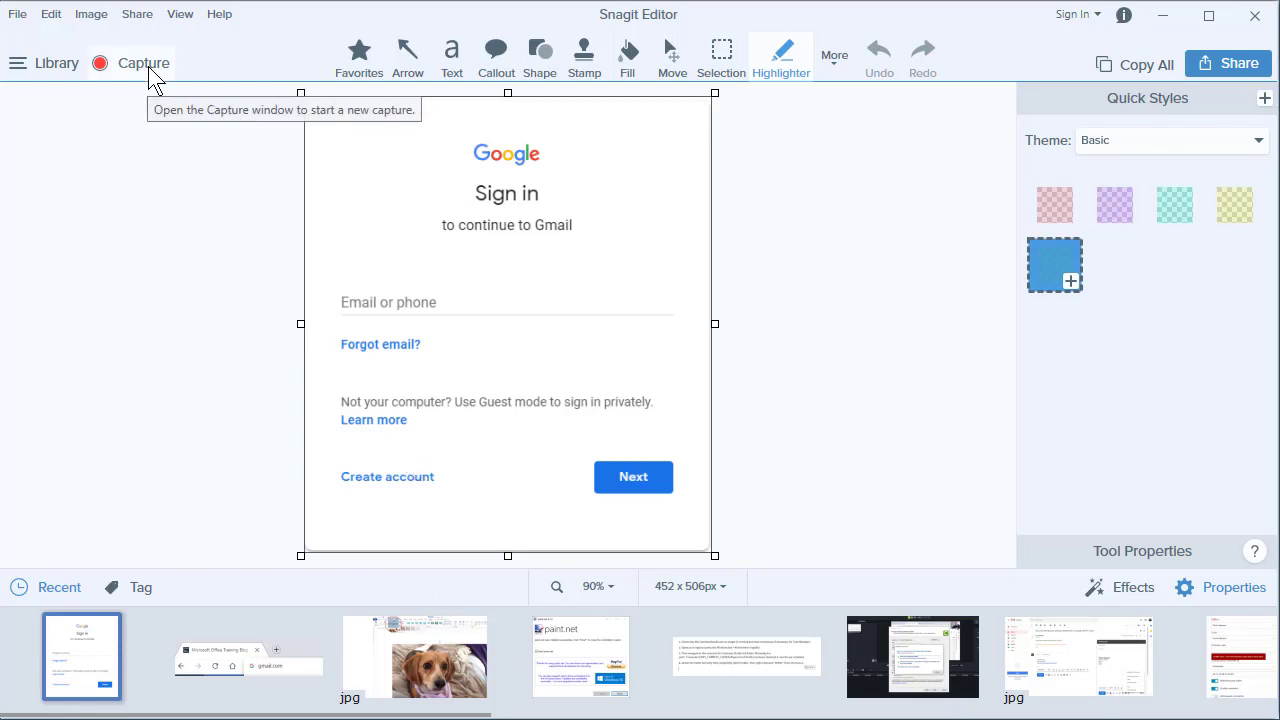
# Enter the account's username on the sign-in page and advance to the password step.
pyautogui.click(1160, 18)
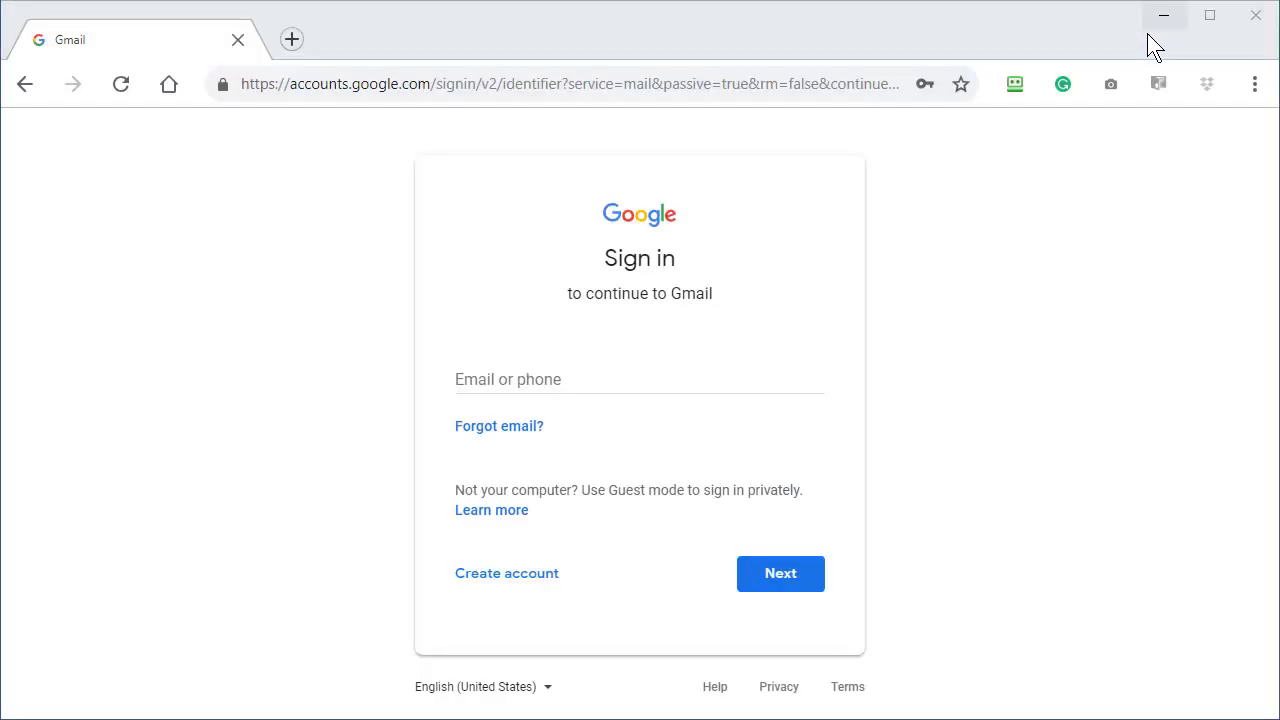
pyautogui.click(575, 384)
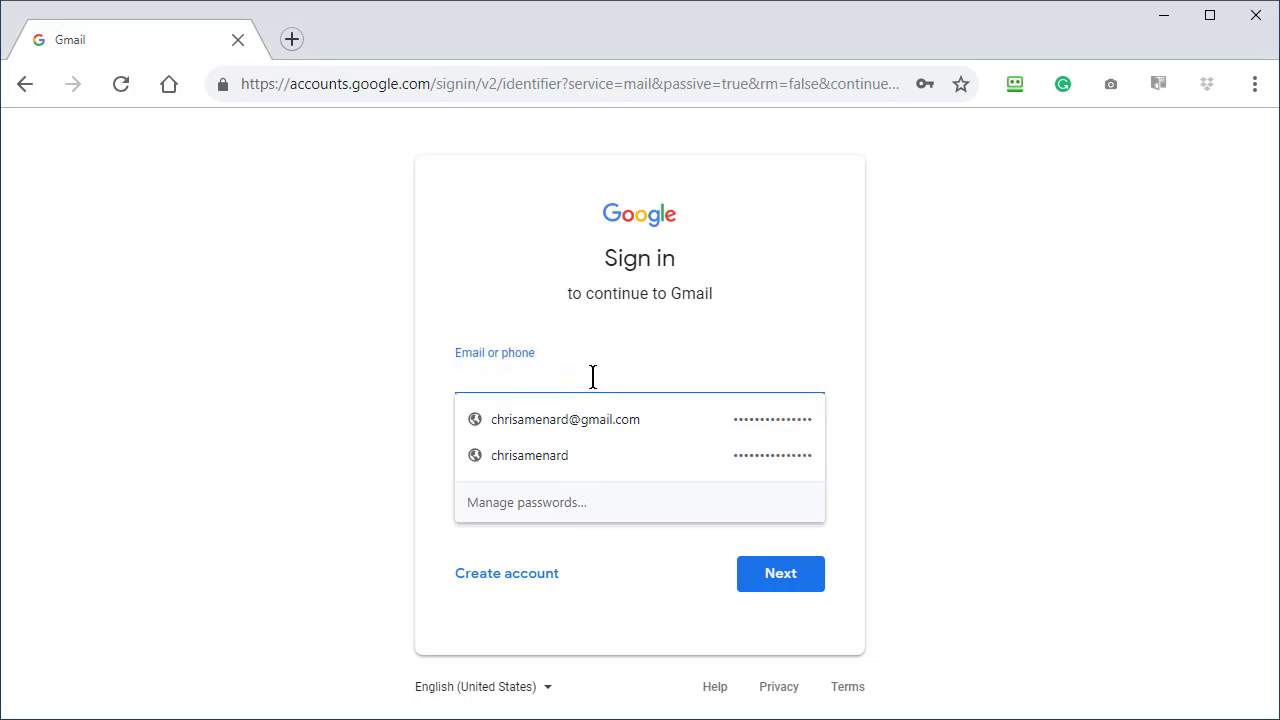
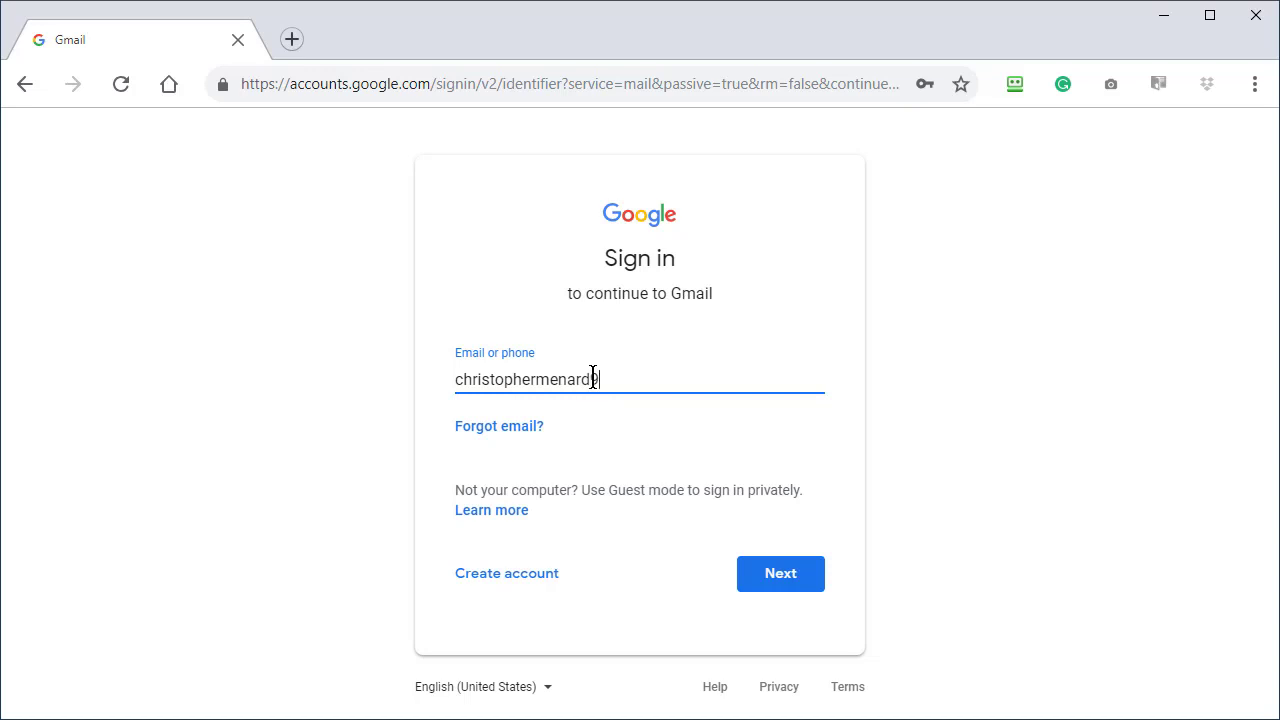
pyautogui.press('Return')
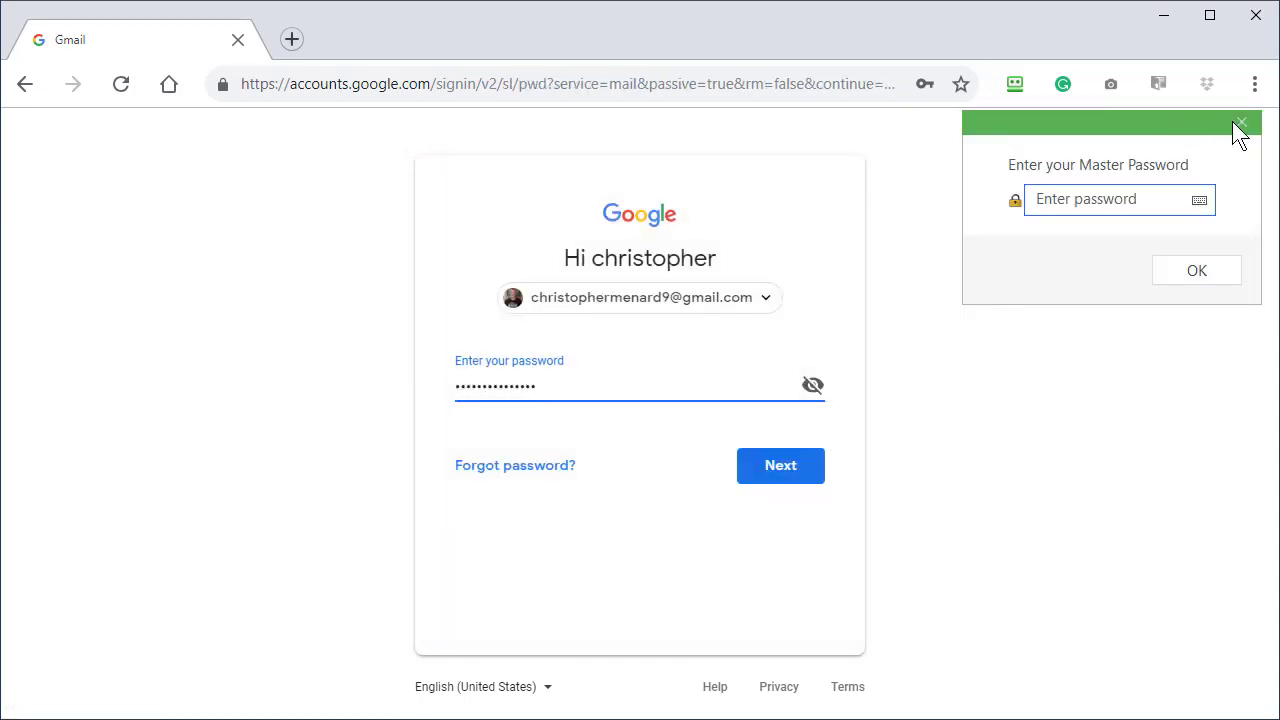
# Dismiss the master password prompt, empty the autofilled password field, and start a capture.
pyautogui.click(1240, 123)
pyautogui.moveTo(565, 385); pyautogui.dragTo(275, 378)
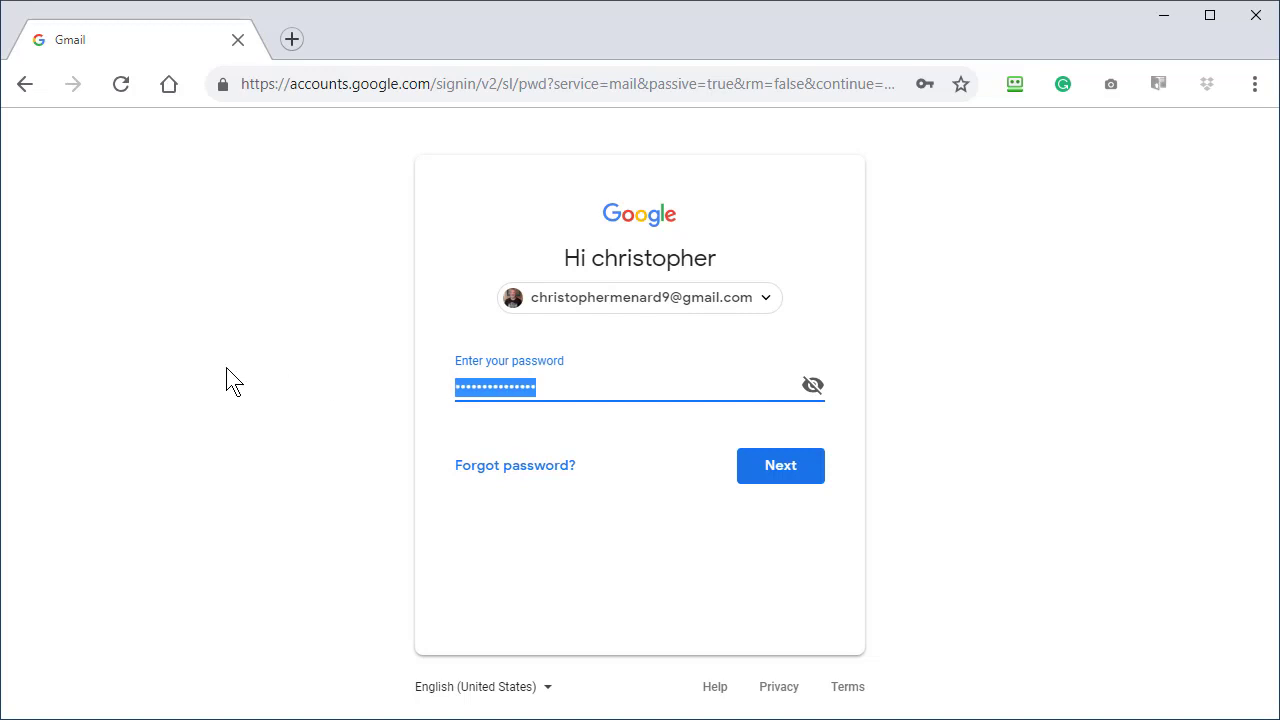
pyautogui.press('BackSpace')
pyautogui.click(1149, 340)
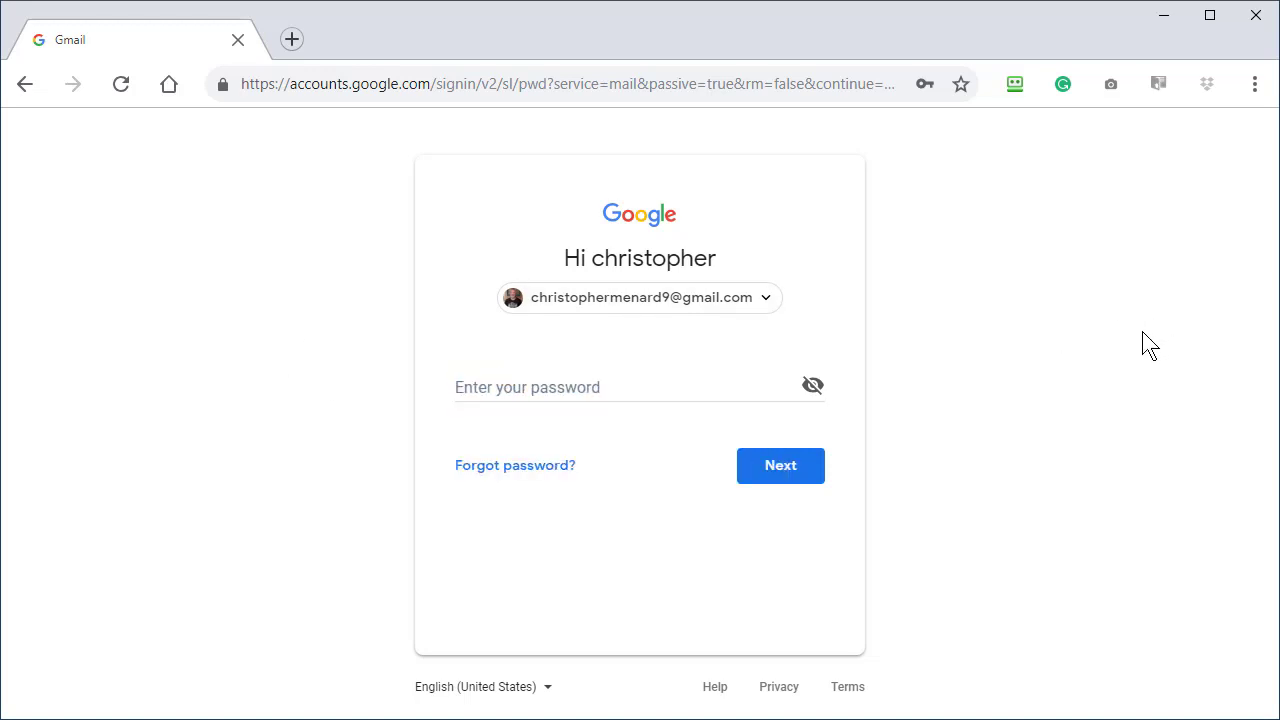
pyautogui.press('Print')
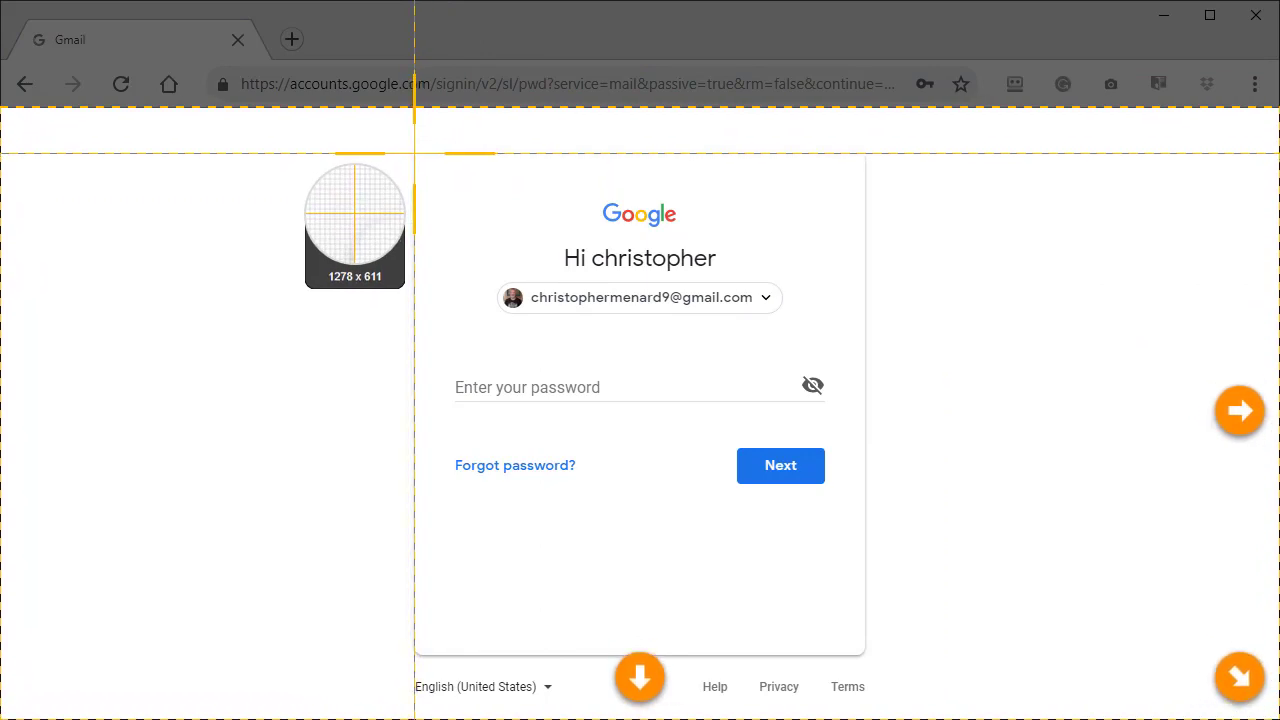
# Capture the 450 x 500 px password page and review all three captures in the tray.
pyautogui.moveTo(415, 152); pyautogui.dragTo(864, 654)
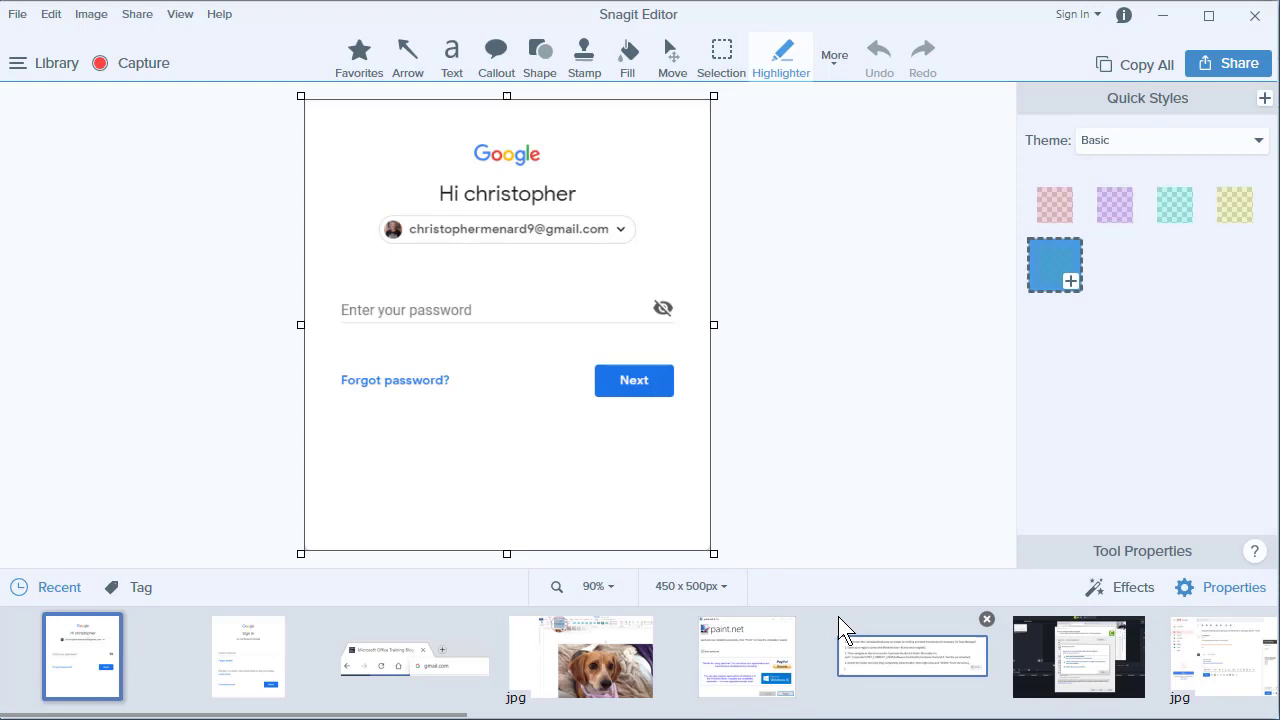
pyautogui.click(375, 648)
pyautogui.click(263, 657)
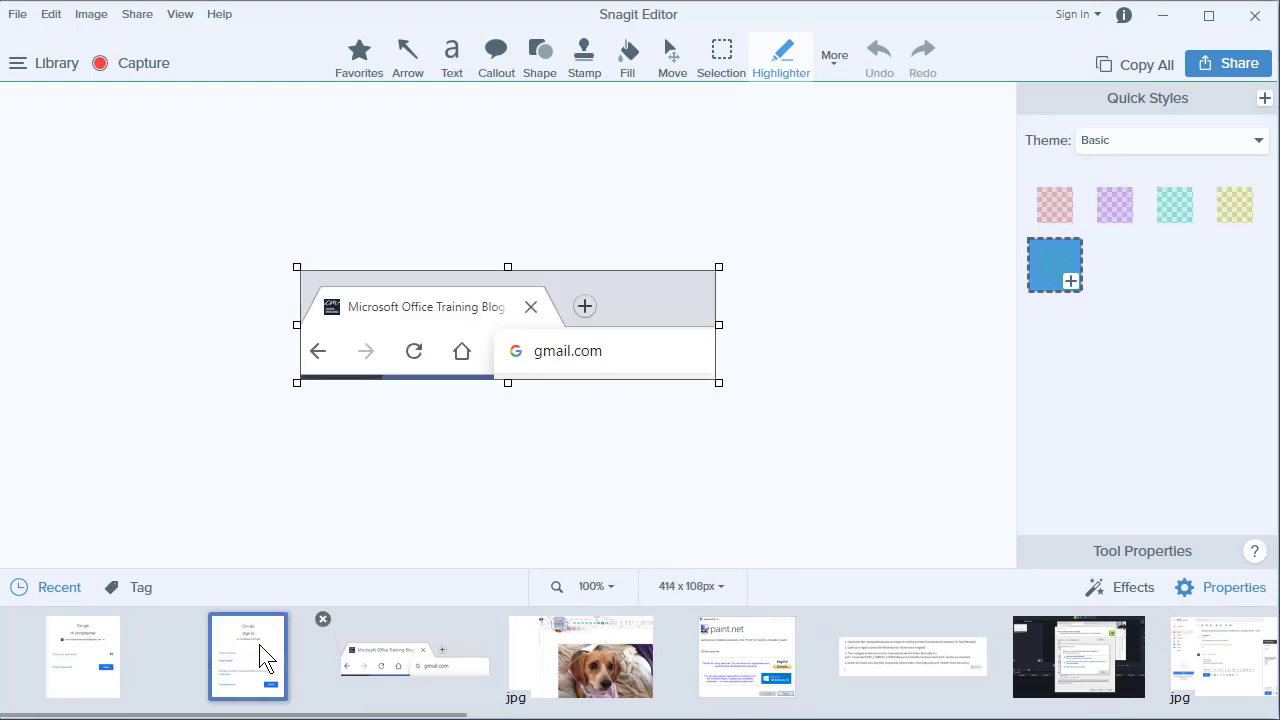
pyautogui.click(97, 658)
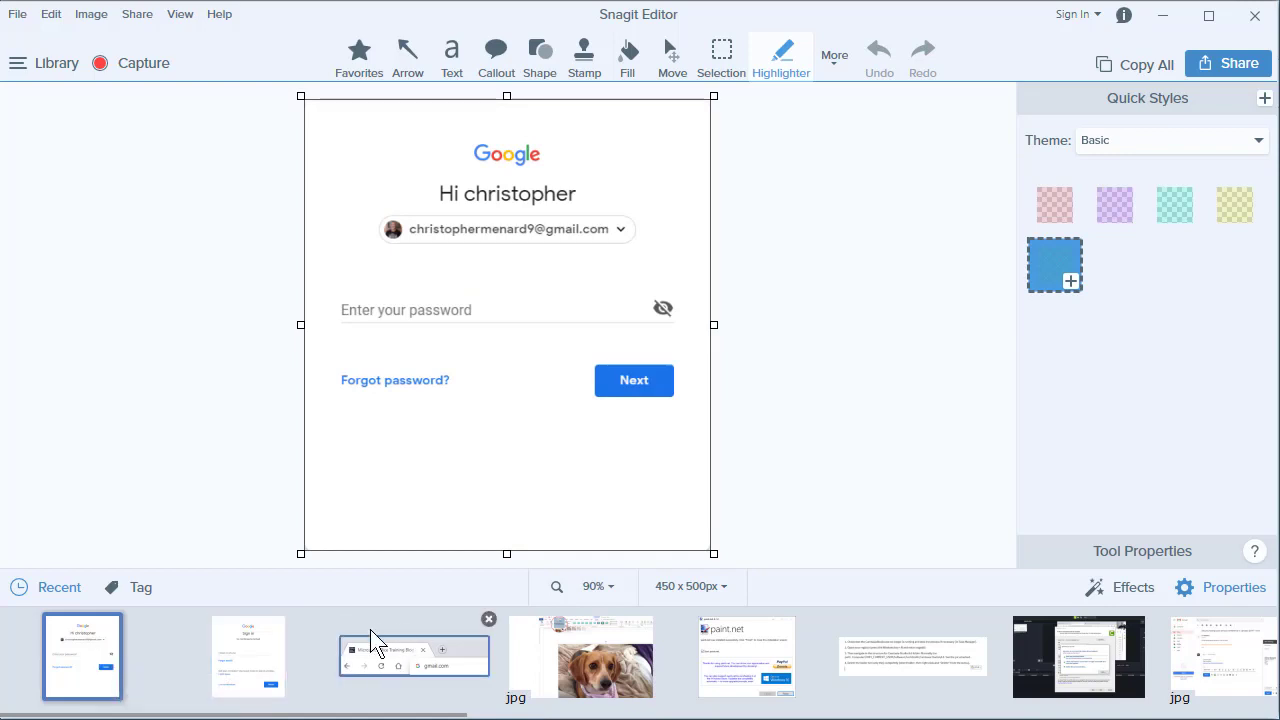
pyautogui.moveTo(414, 658)
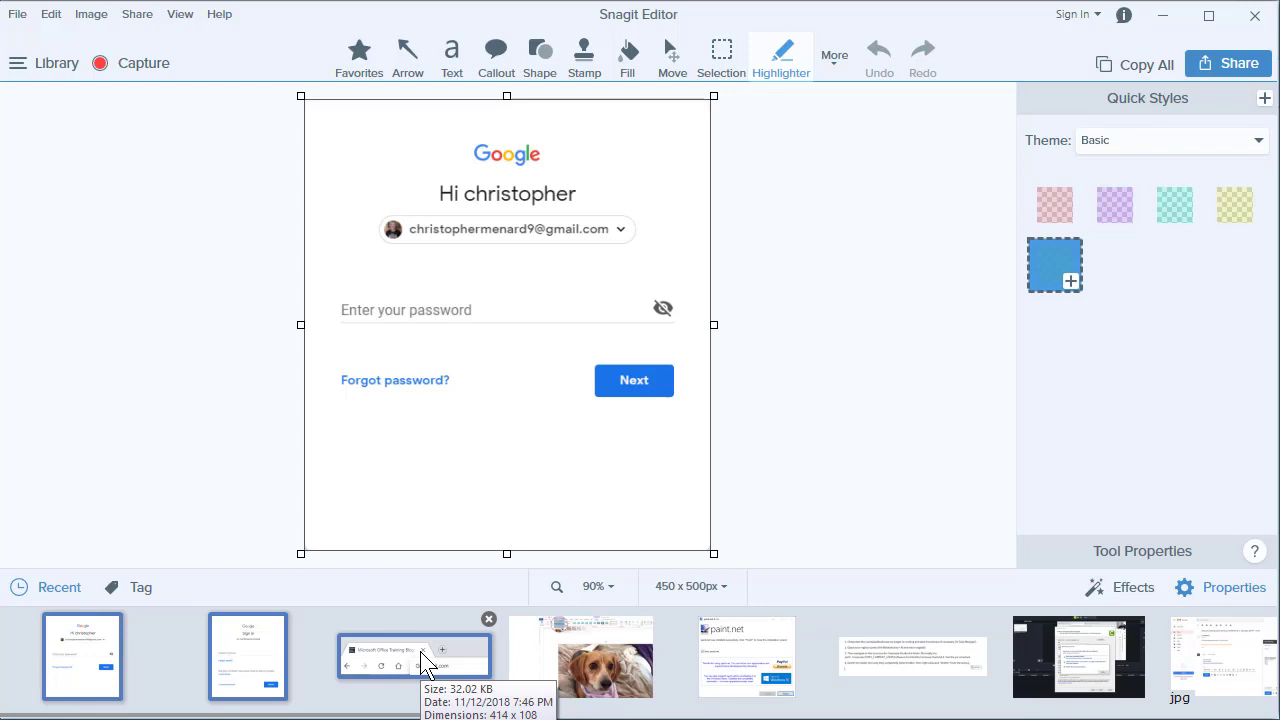
# Open Combine Images for the three selected captures with Ctrl+Alt+C.
pyautogui.hotkey('ctrl', 'alt', 'c')
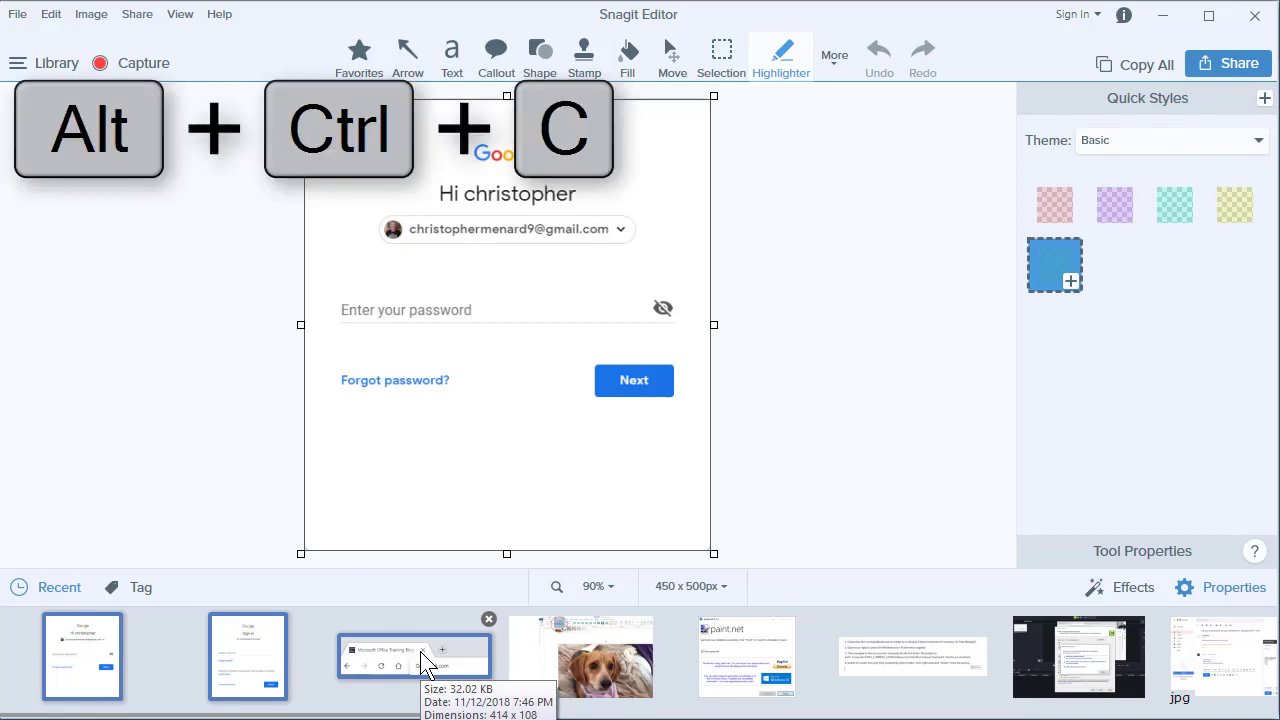
pyautogui.rightClick(424, 663)
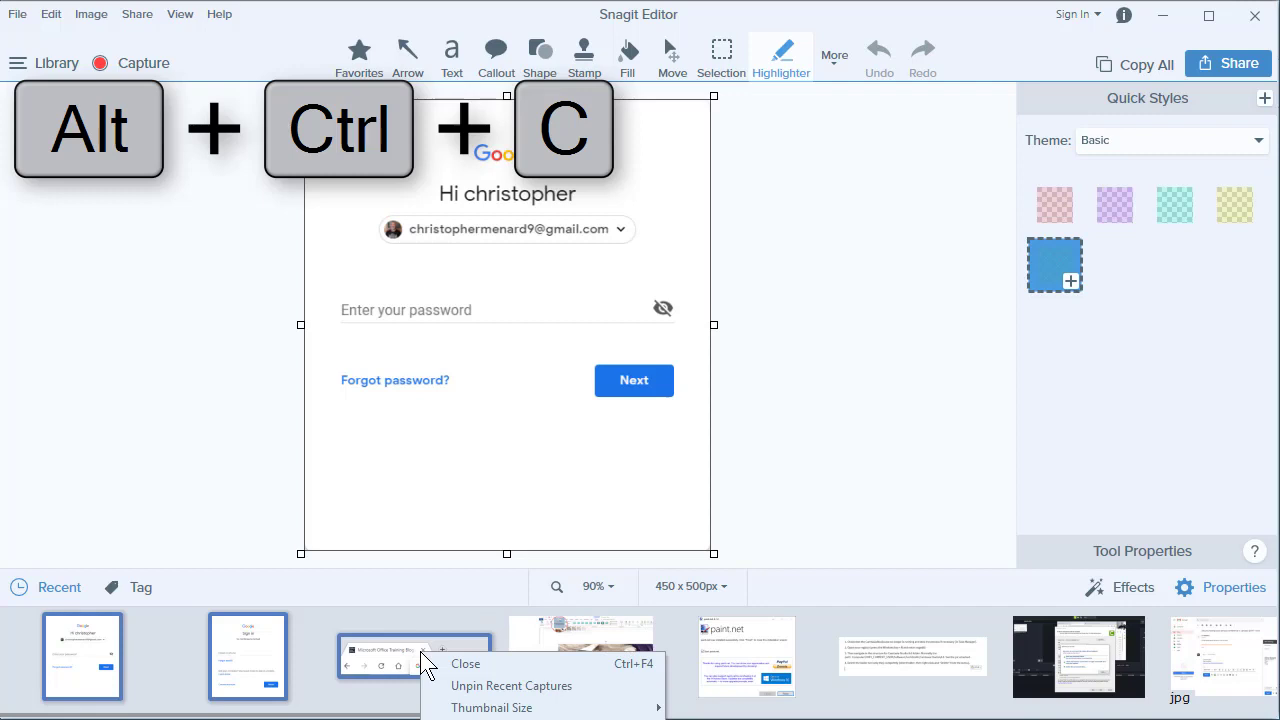
pyautogui.click(263, 548)
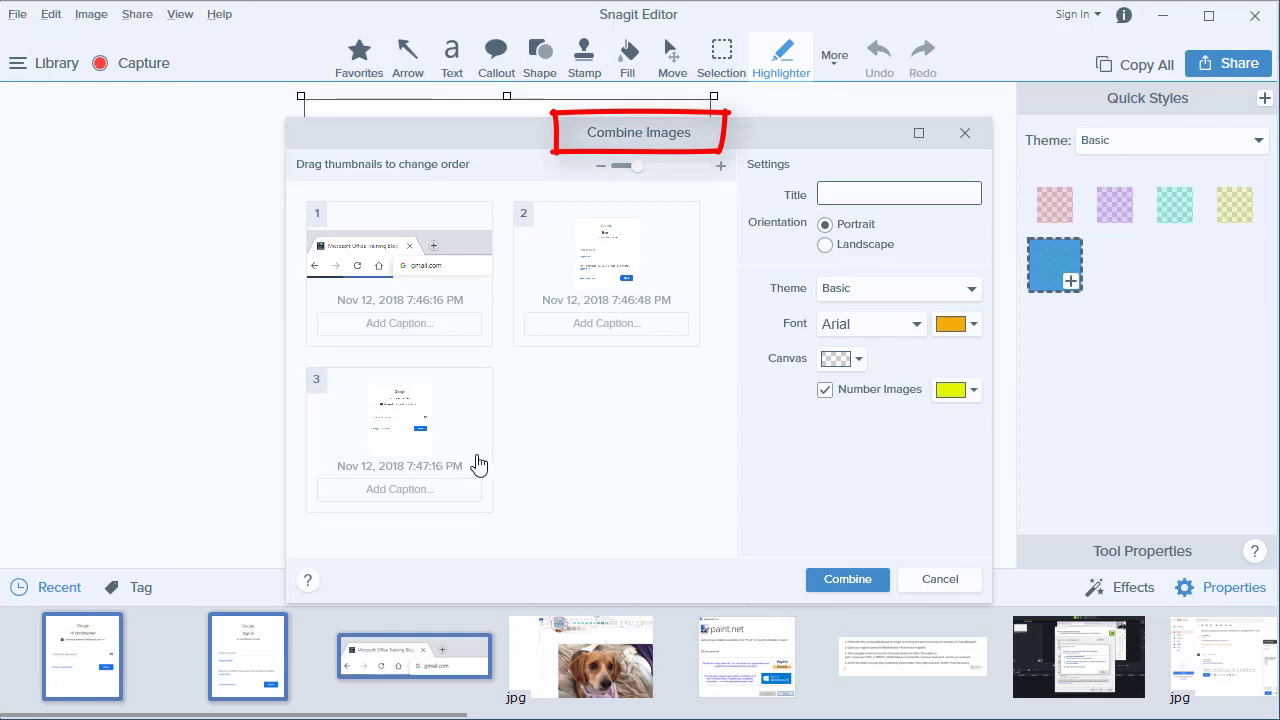
pyautogui.moveTo(446, 472); pyautogui.dragTo(580, 275)
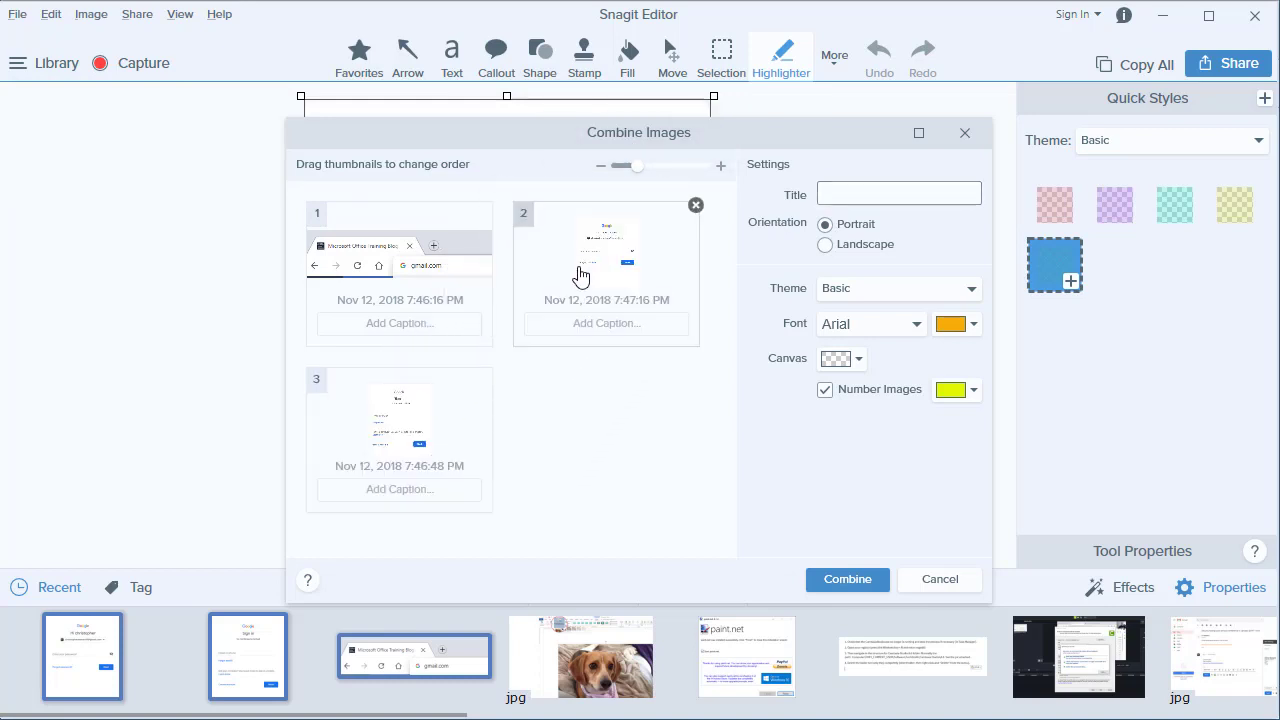
pyautogui.moveTo(437, 303)
pyautogui.mouseDown()
pyautogui.moveTo(600, 310)
pyautogui.moveTo(403, 300)
pyautogui.mouseUp()
pyautogui.moveTo(446, 449)
pyautogui.mouseDown()
pyautogui.moveTo(540, 288)
pyautogui.moveTo(560, 285)
pyautogui.mouseUp()
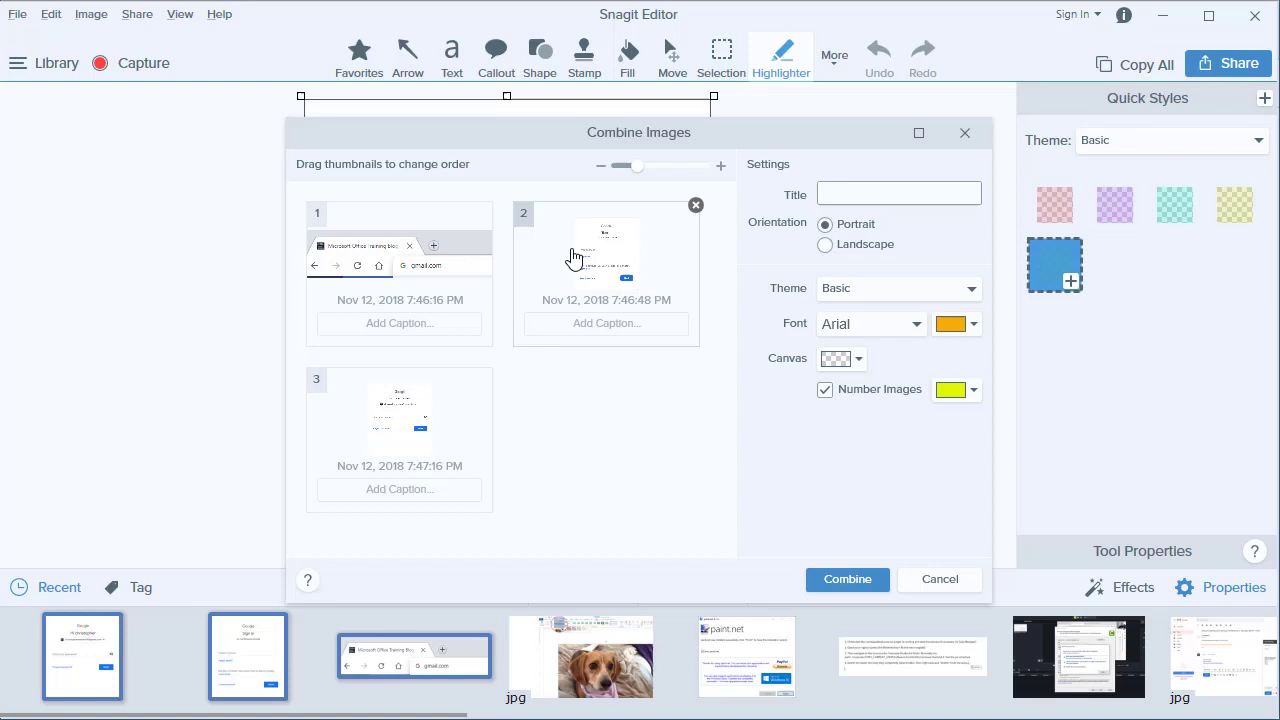
pyautogui.click(907, 195)
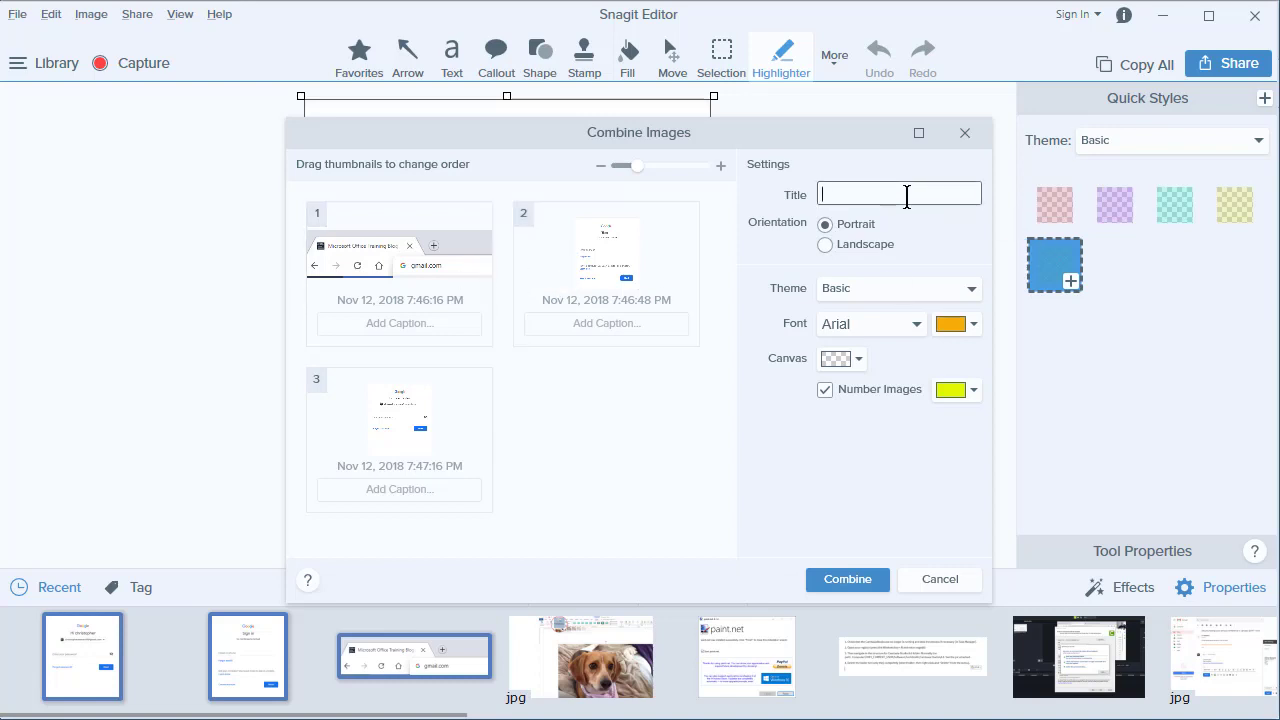
# Title the combined image 'Sign-in to Gmail' and keep portrait orientation.
pyautogui.write('Sing')
pyautogui.press('BackSpace')
pyautogui.press('BackSpace')
pyautogui.write('gn-in to Gmail')
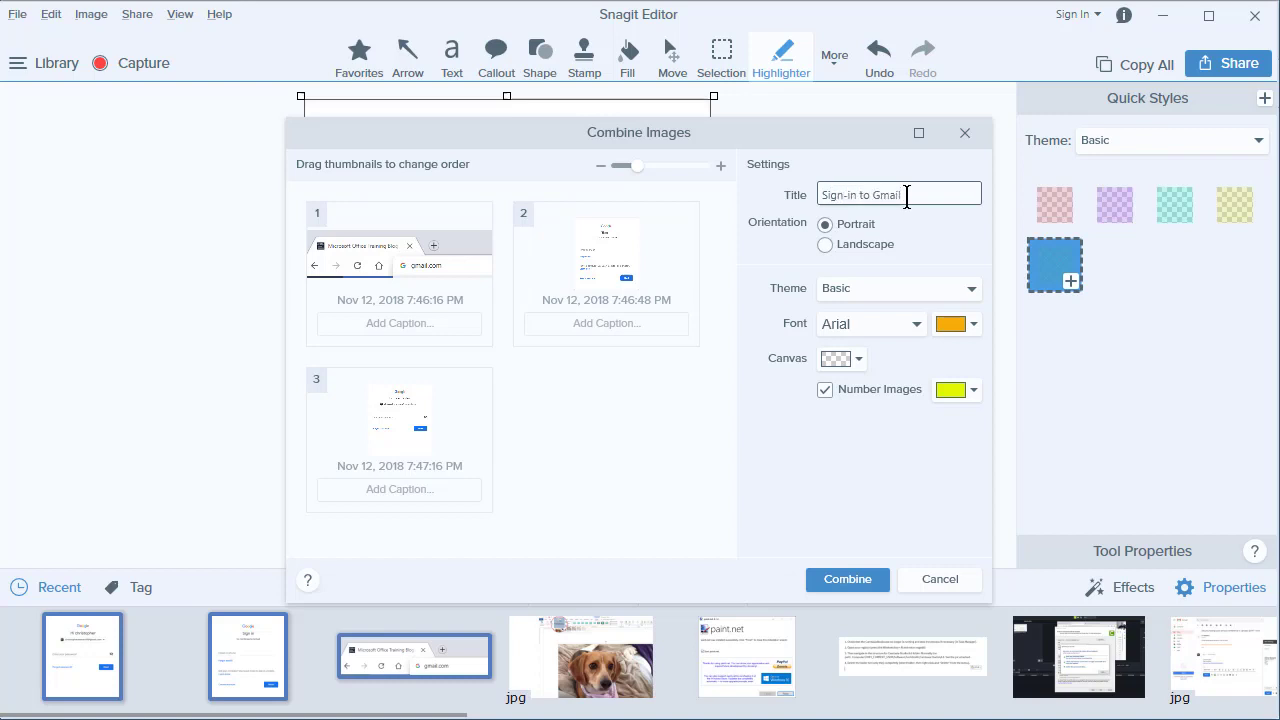
pyautogui.click(855, 247)
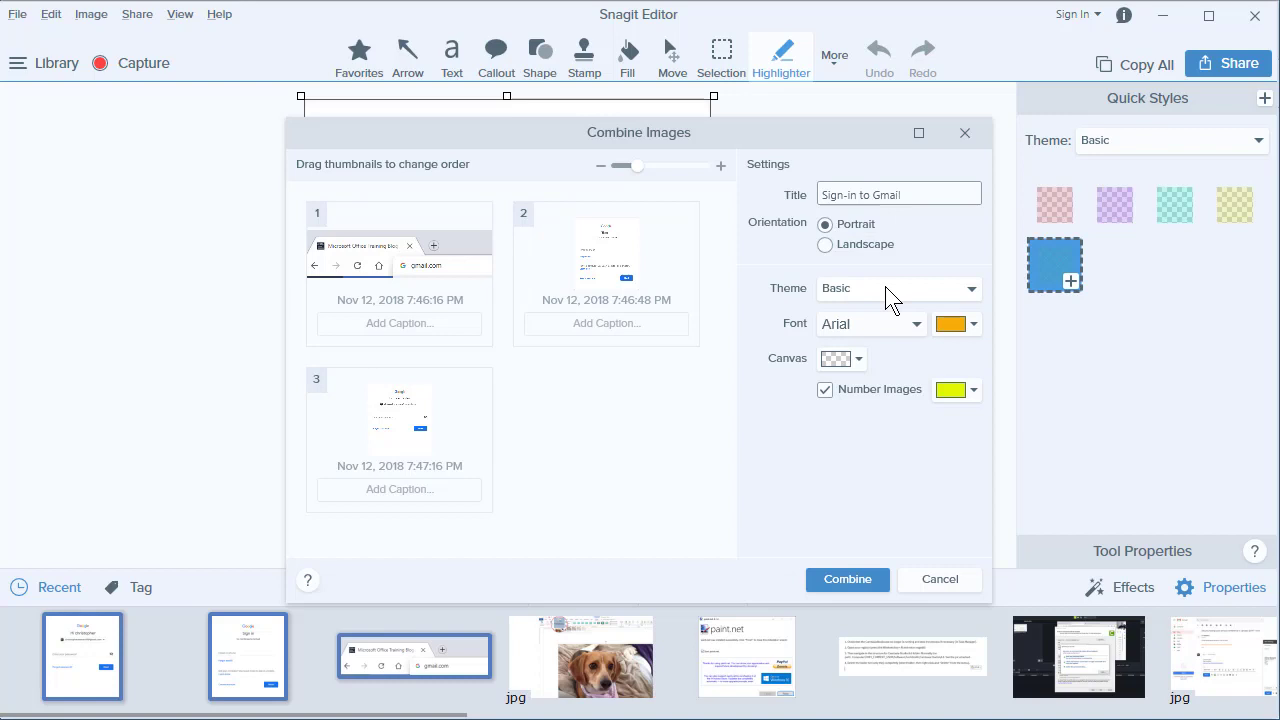
# Make the title text teal and the image numbers blue, keeping numbering on.
pyautogui.click(971, 324)
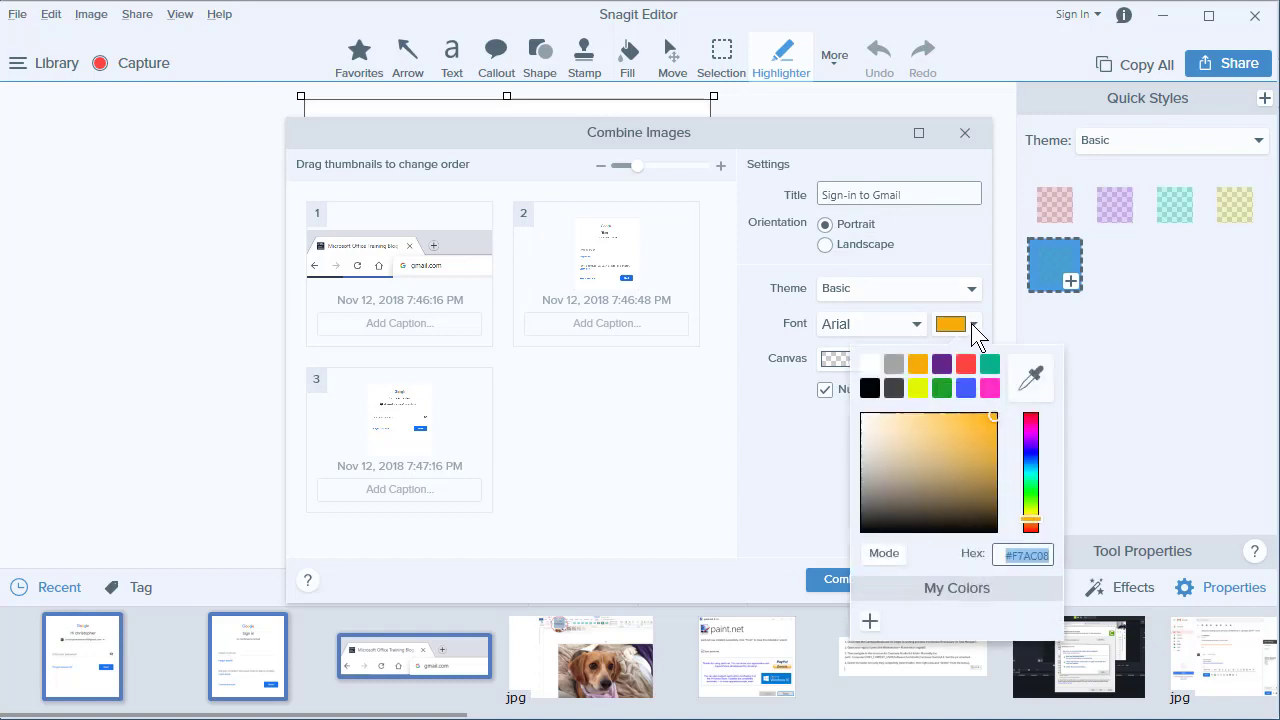
pyautogui.click(987, 363)
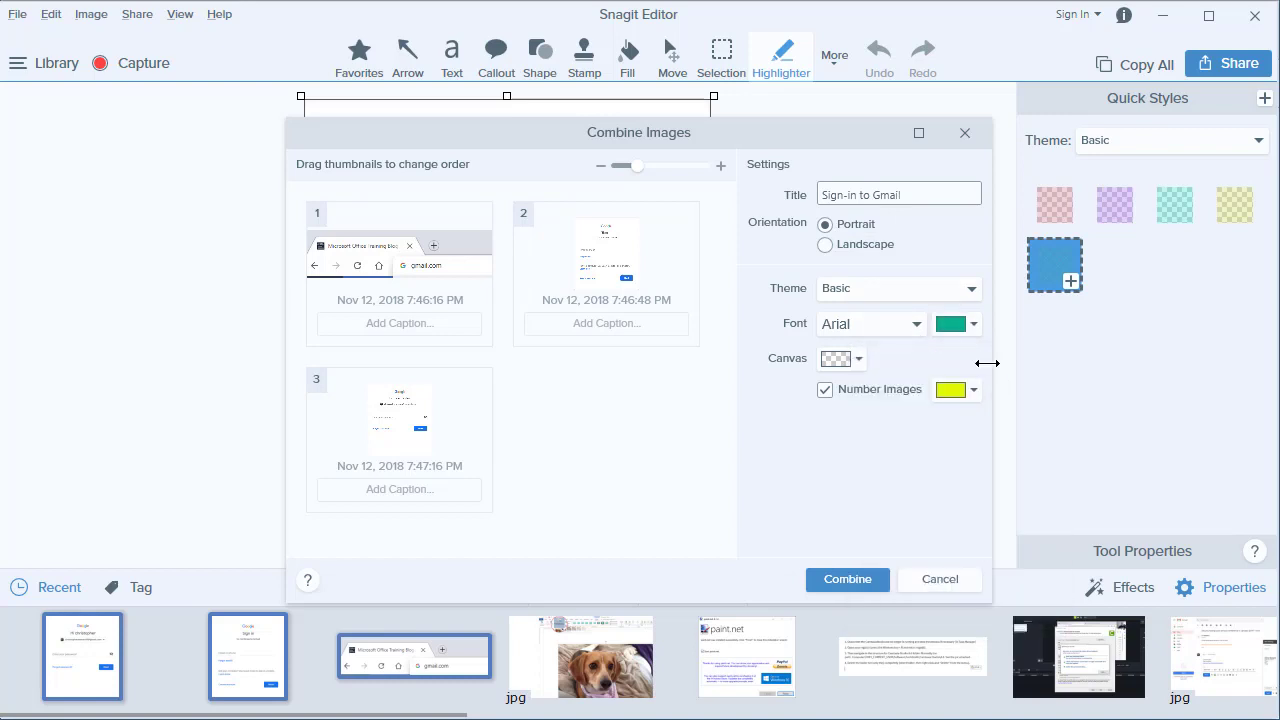
pyautogui.click(826, 392)
pyautogui.click(962, 394)
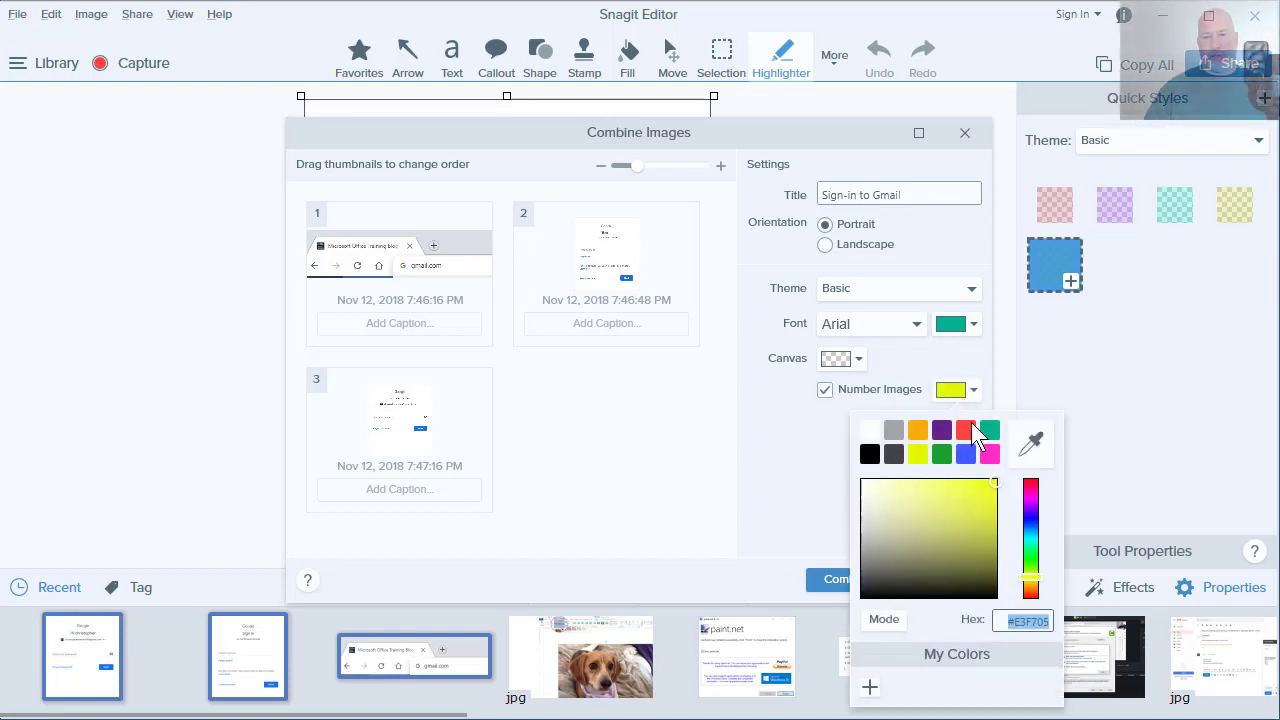
pyautogui.click(971, 448)
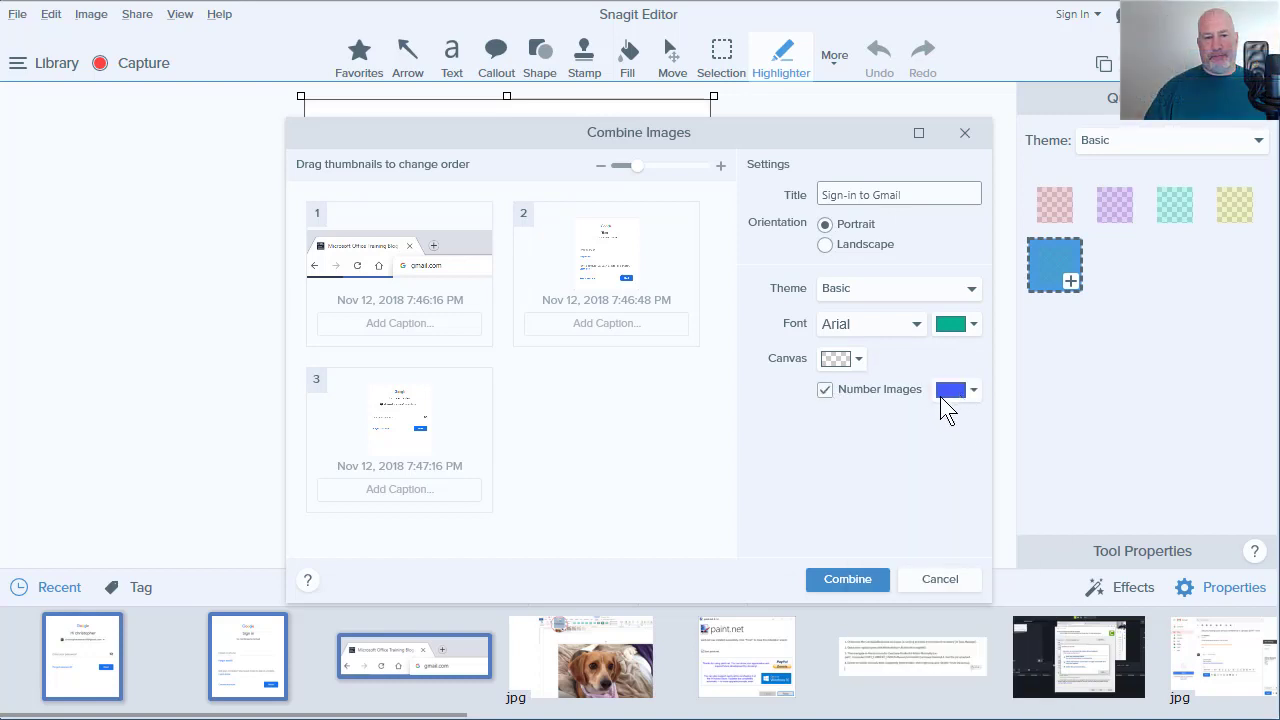
# Combine into the 612 x 1261 px image and save it as a JPG on the Desktop.
pyautogui.click(848, 579)
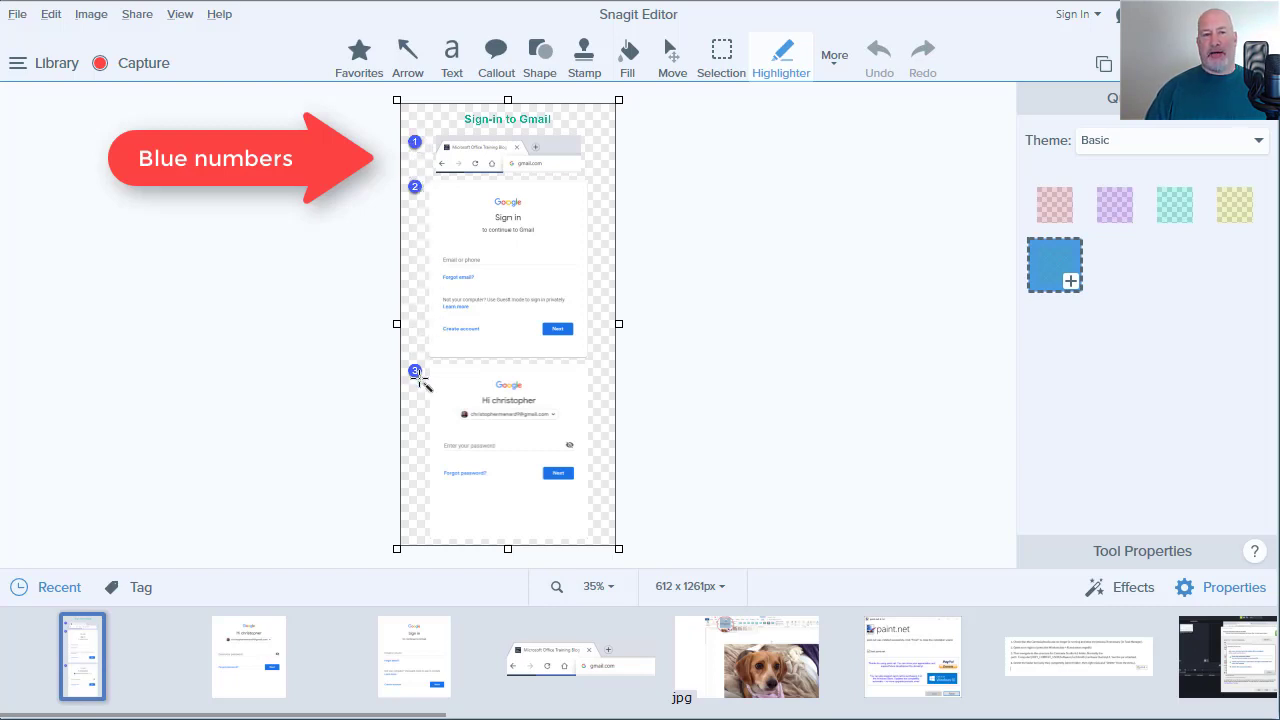
pyautogui.click(18, 15)
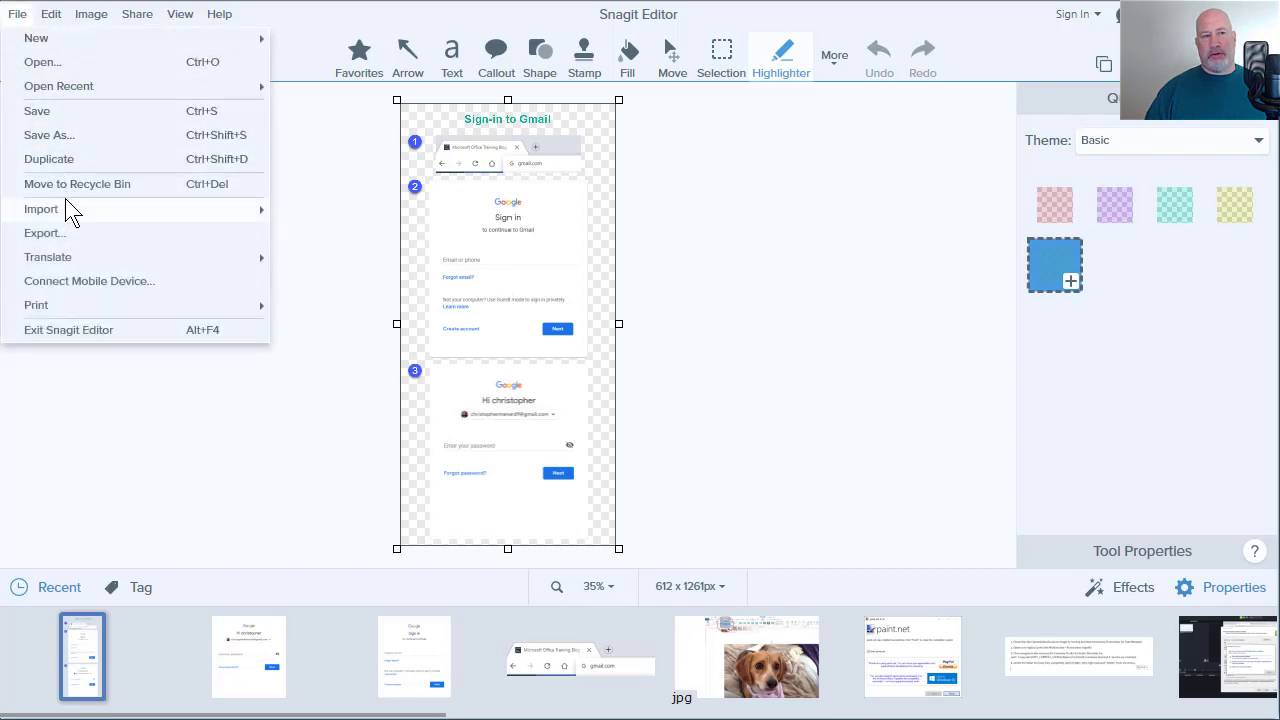
pyautogui.click(69, 137)
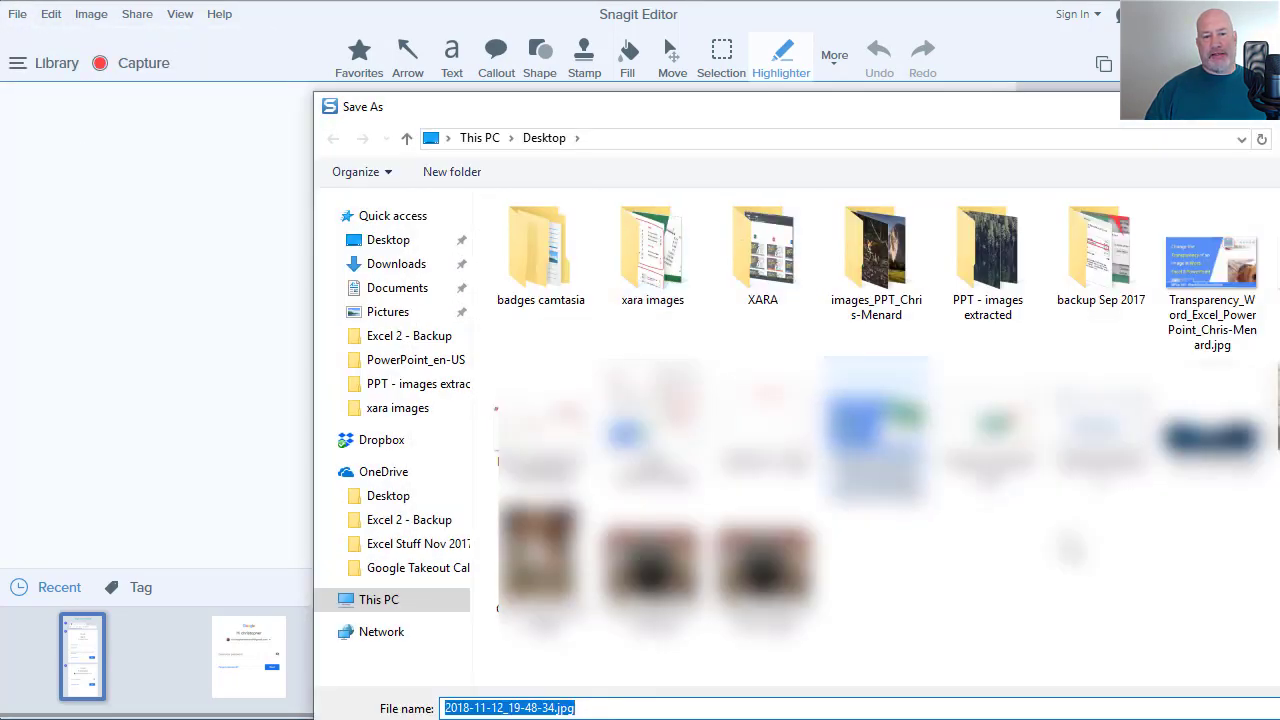
pyautogui.press('Return')
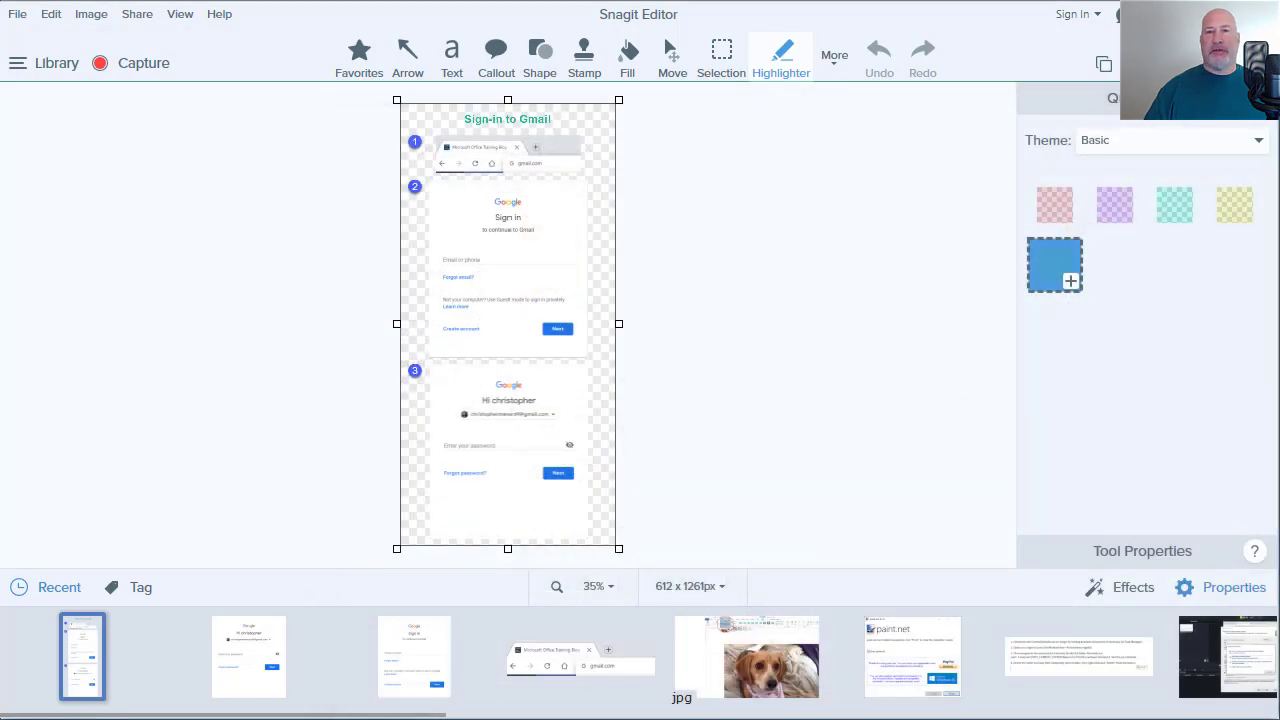